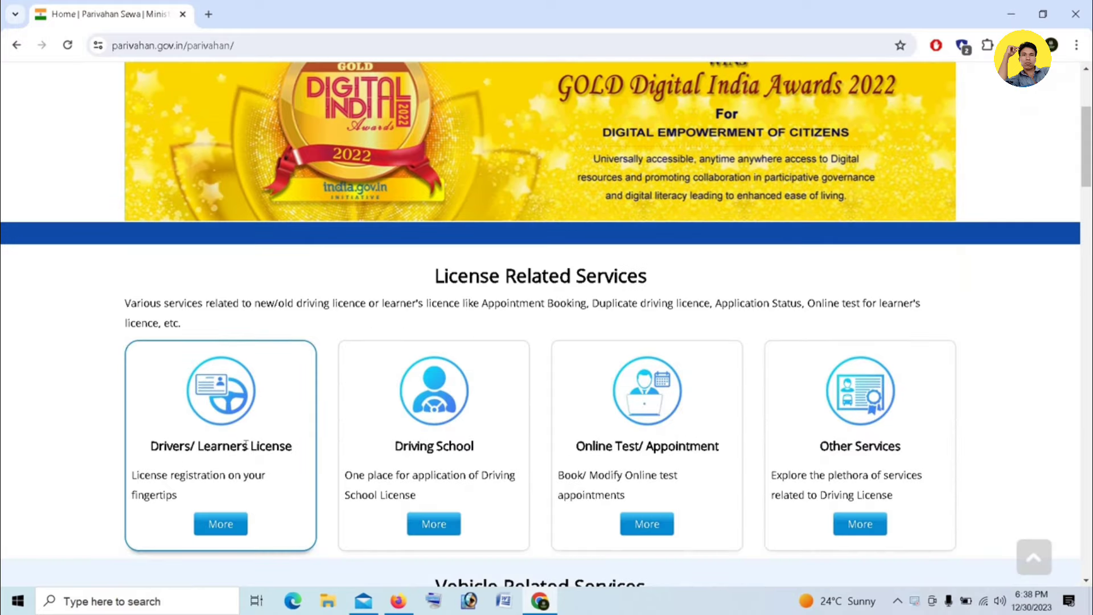
- Open the Drivers/Learners License services and select West Bengal as the state
click(222, 404)
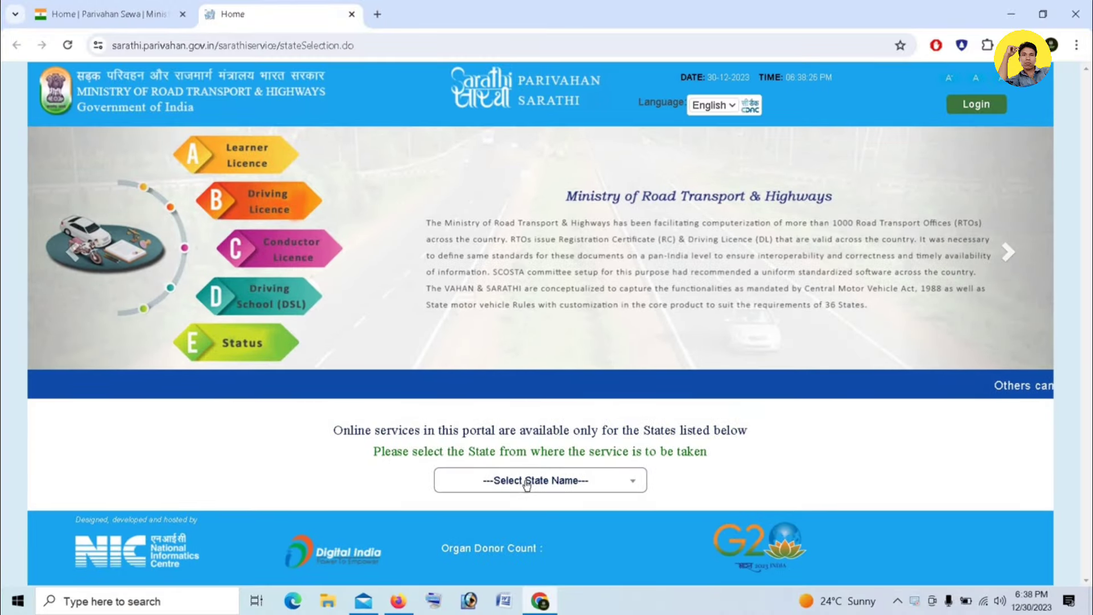
click(561, 481)
scroll(500, 390, down, 5)
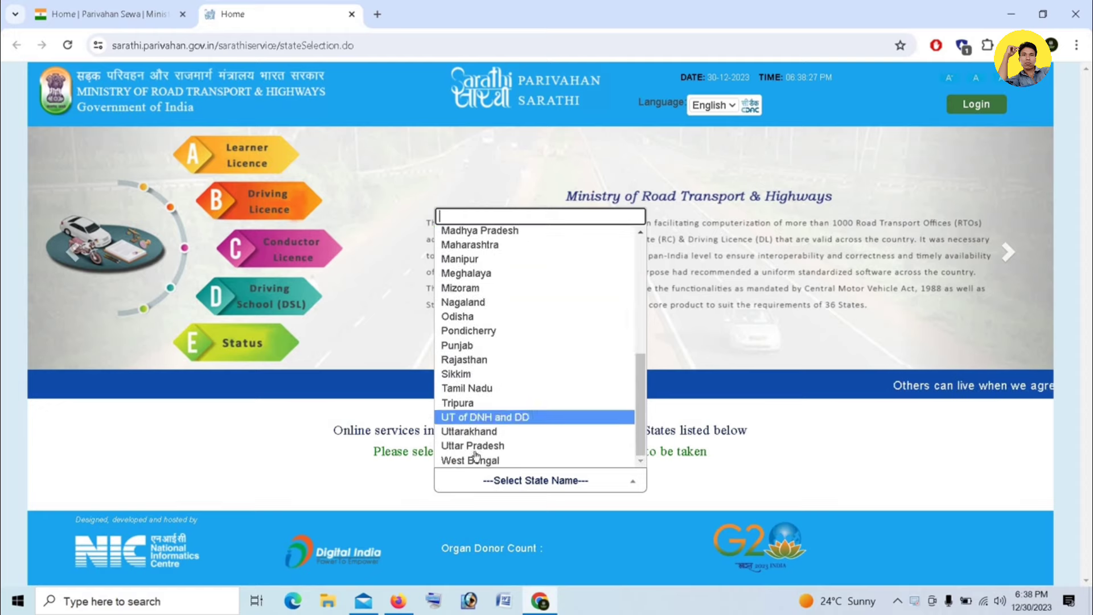
click(475, 457)
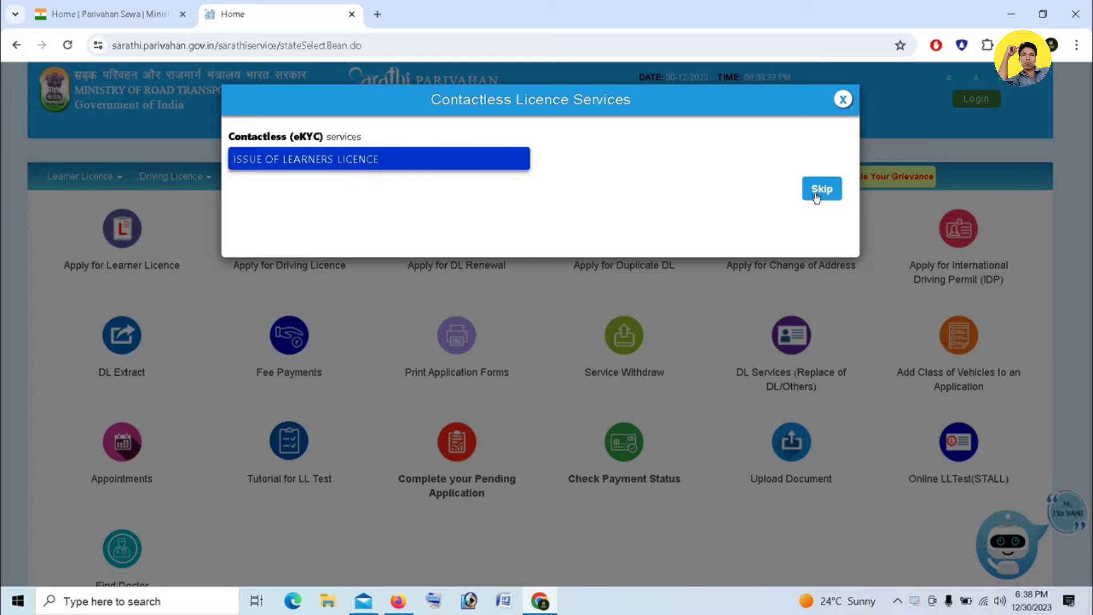
- Dismiss the contactless licence services notice and start a new driving licence application, continuing past the instructions
click(843, 101)
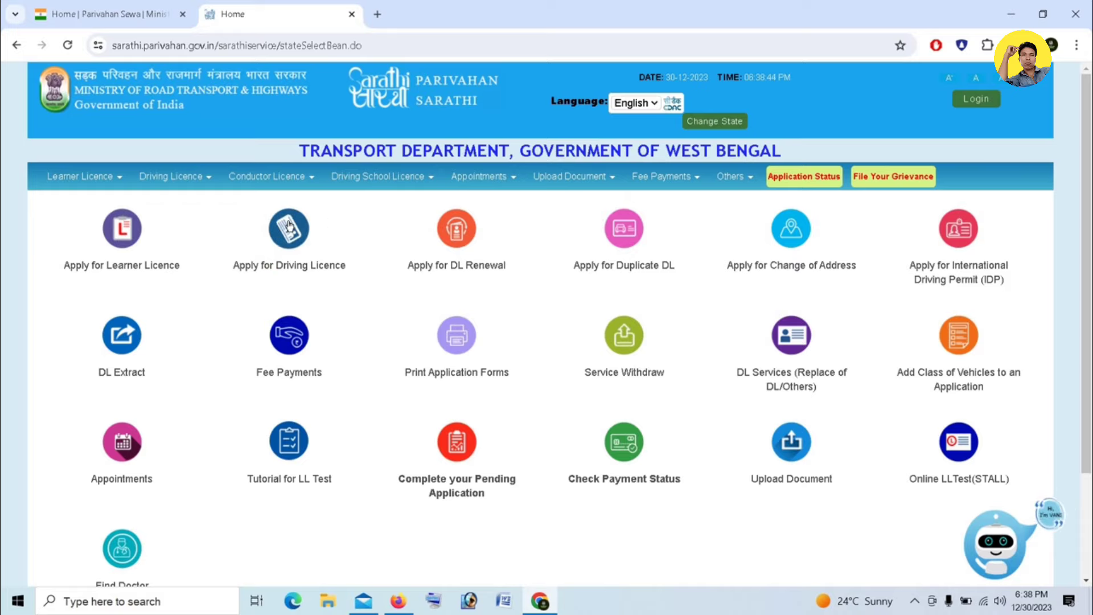
click(287, 238)
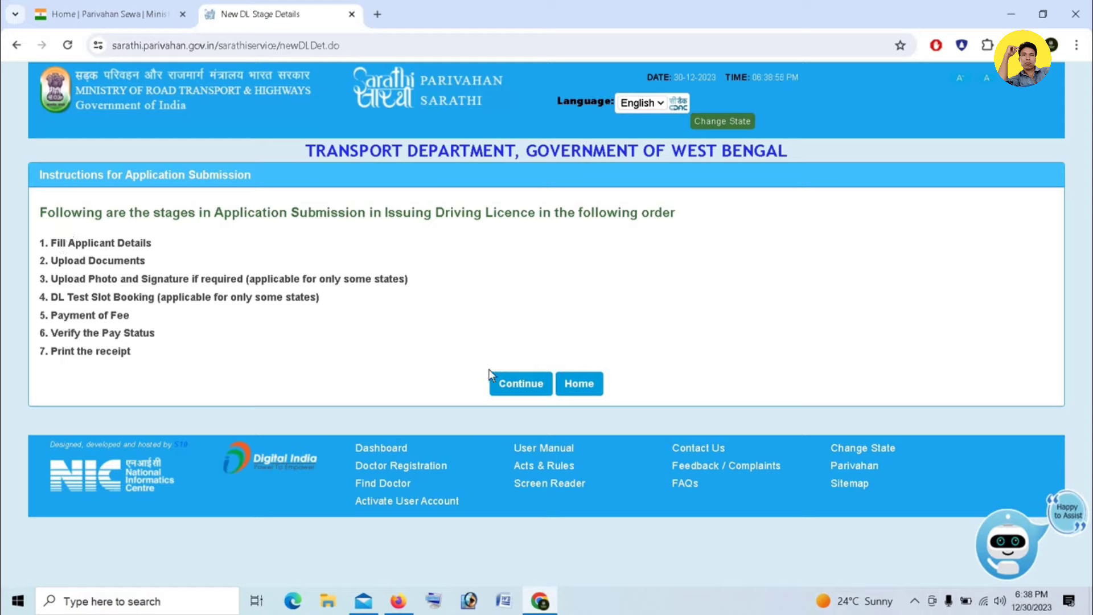
click(511, 384)
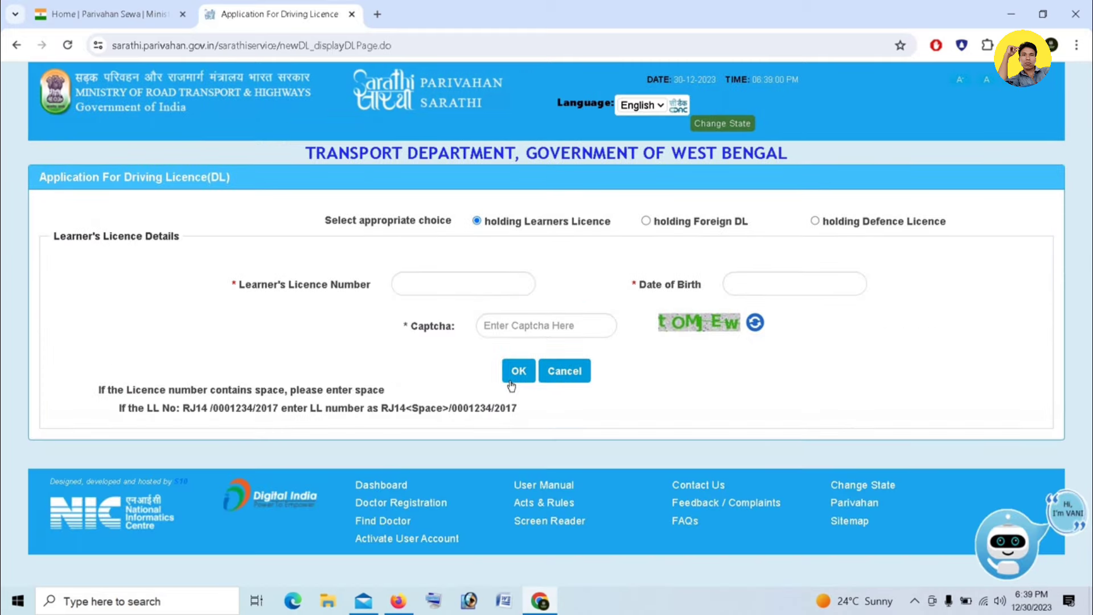
- Enter the learner's licence number, date of birth and captcha, and submit them to load the licence details
click(468, 291)
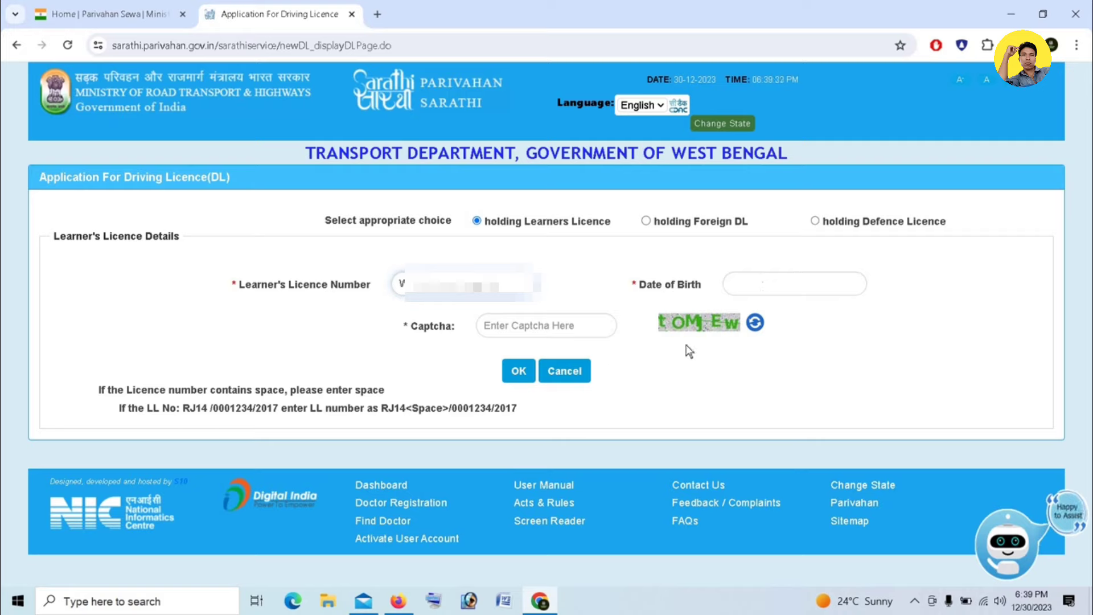
click(761, 277)
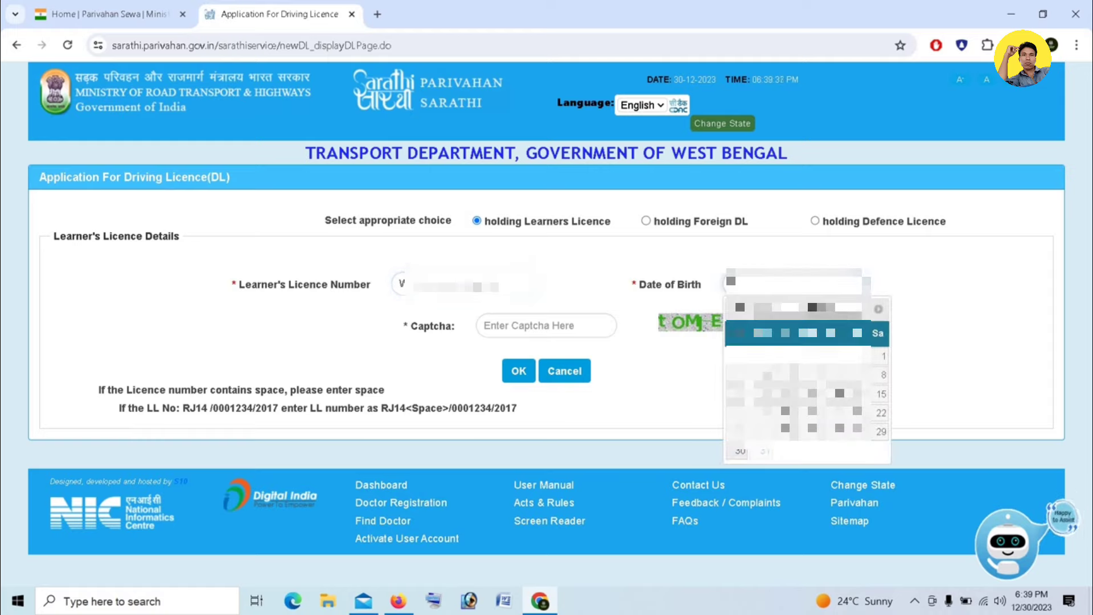
click(821, 308)
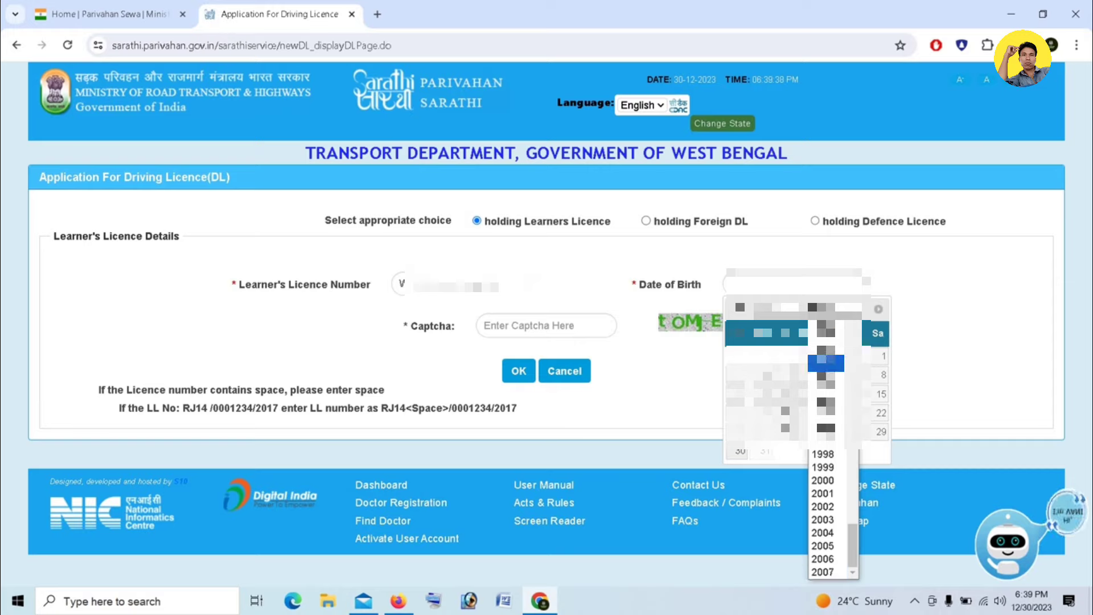
click(826, 386)
click(772, 307)
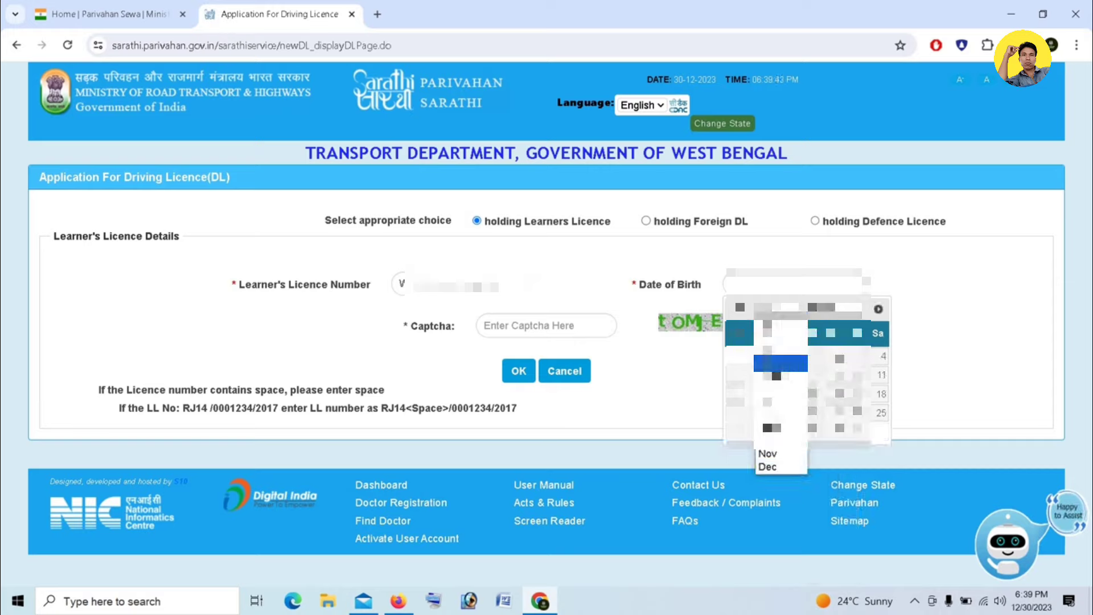
click(784, 406)
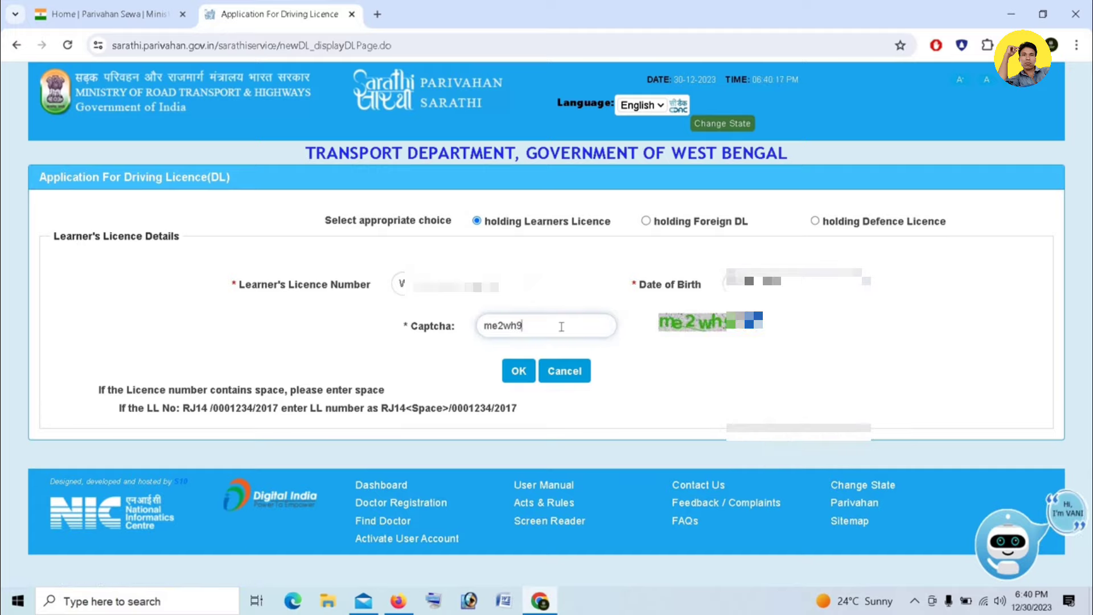
click(517, 370)
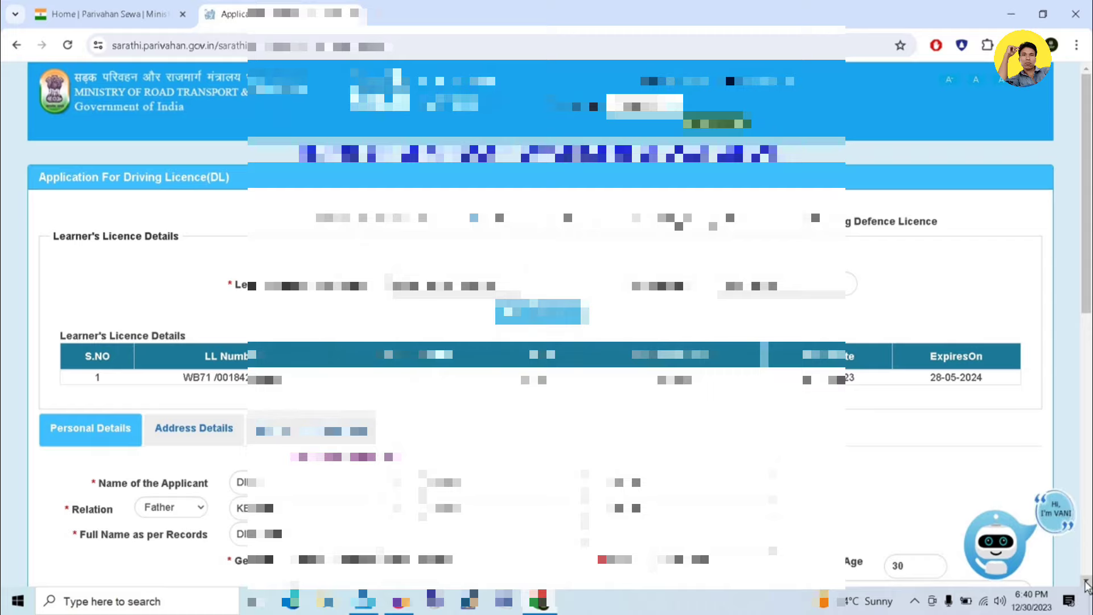
- Add Motor Cycle with Gear (Non Transport) (MCWG) to the selected vehicle classes for the new driving licence
scroll(1087, 584, down, 3)
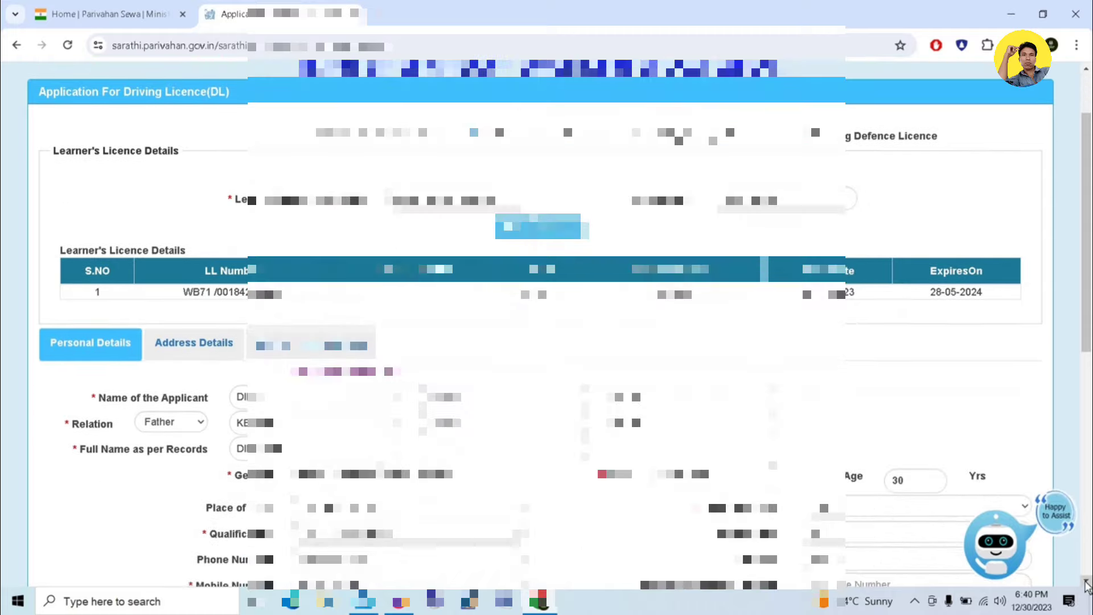
scroll(1087, 584, down, 3)
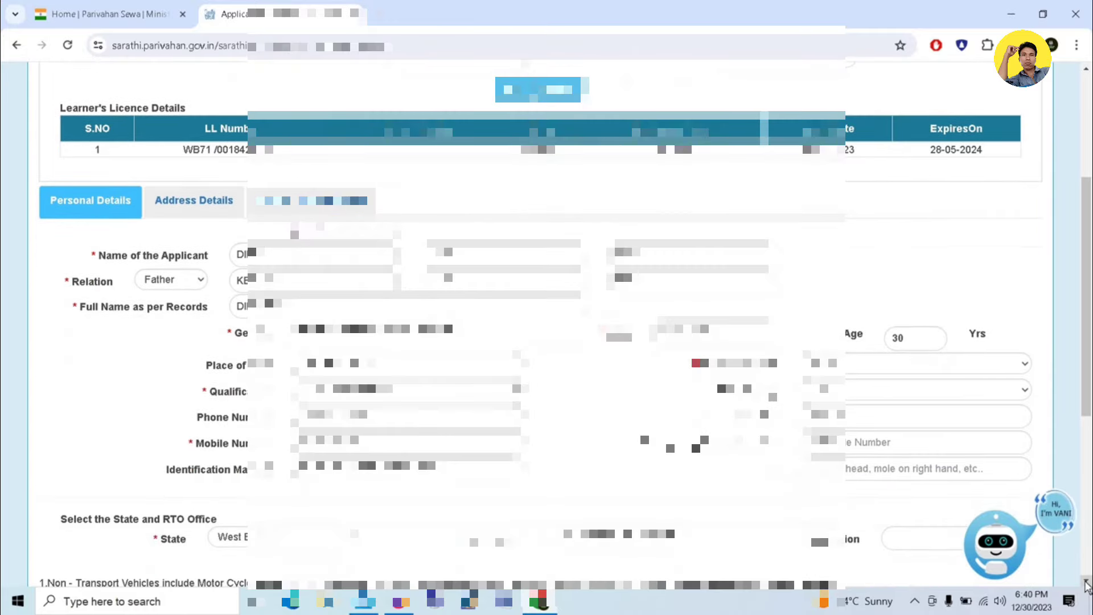
scroll(1088, 584, down, 3)
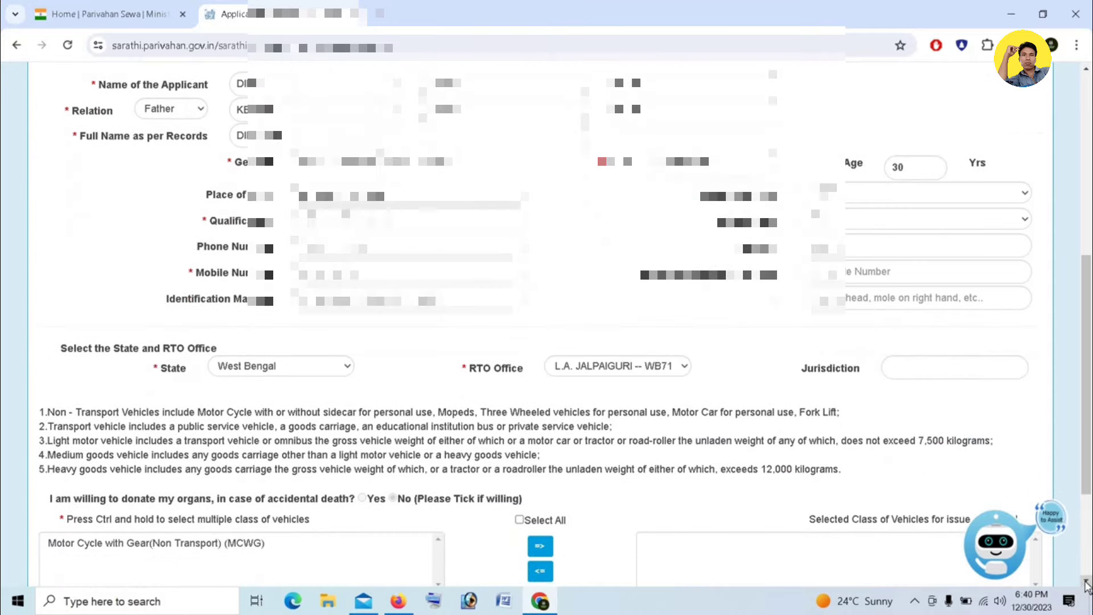
scroll(1087, 584, down, 3)
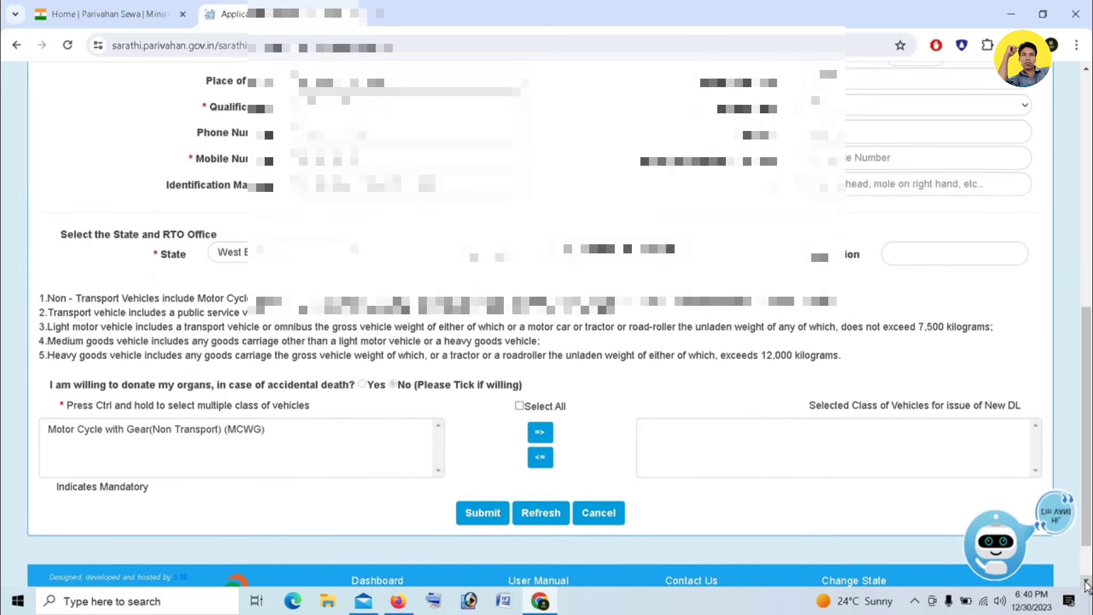
scroll(1087, 583, down, 1)
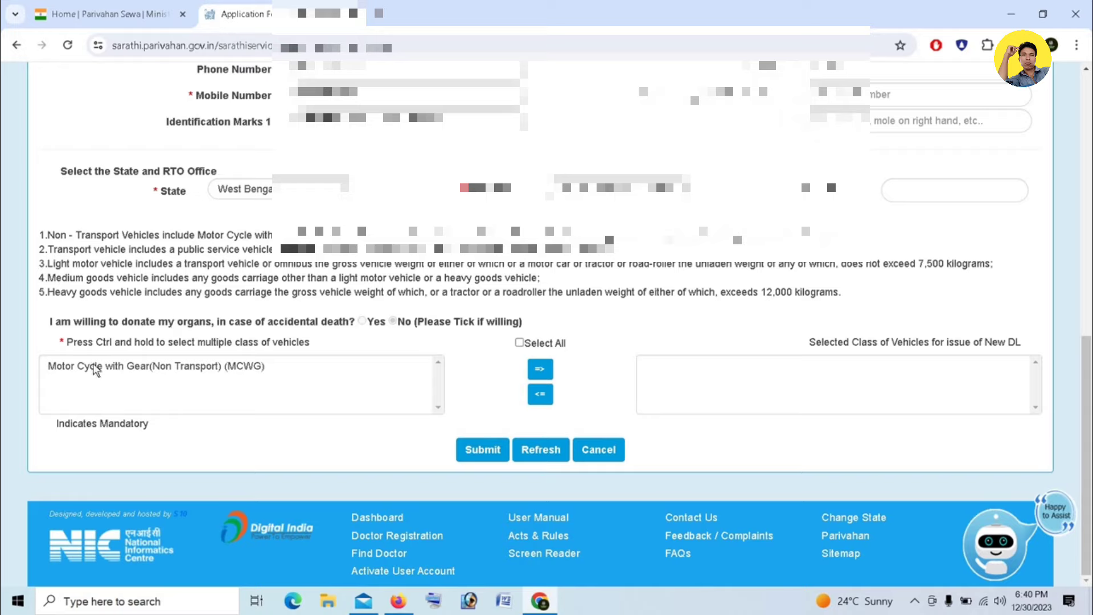
click(244, 369)
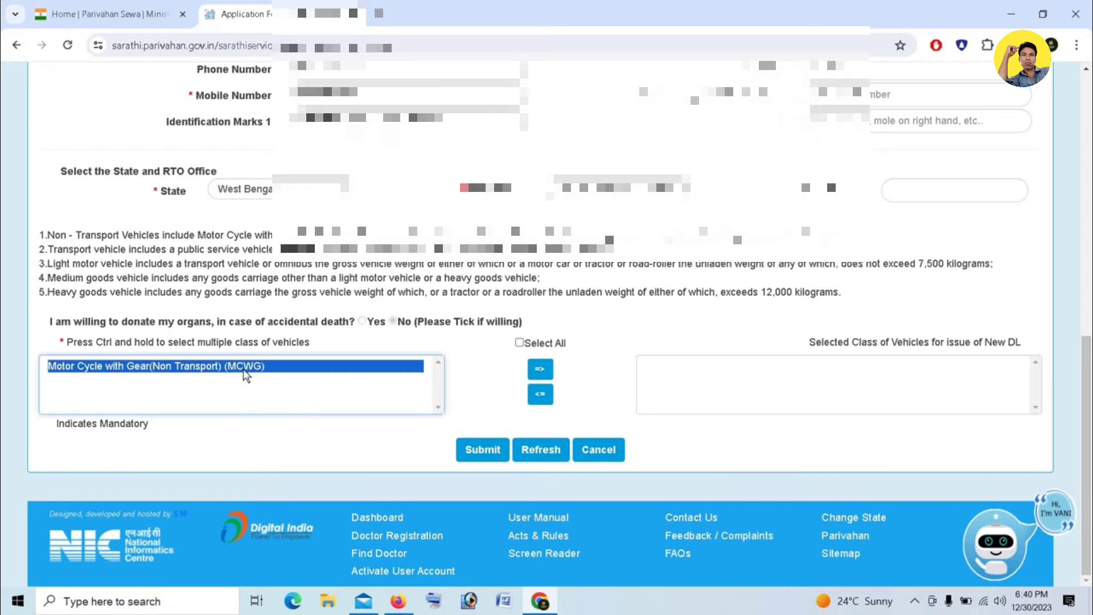
click(538, 370)
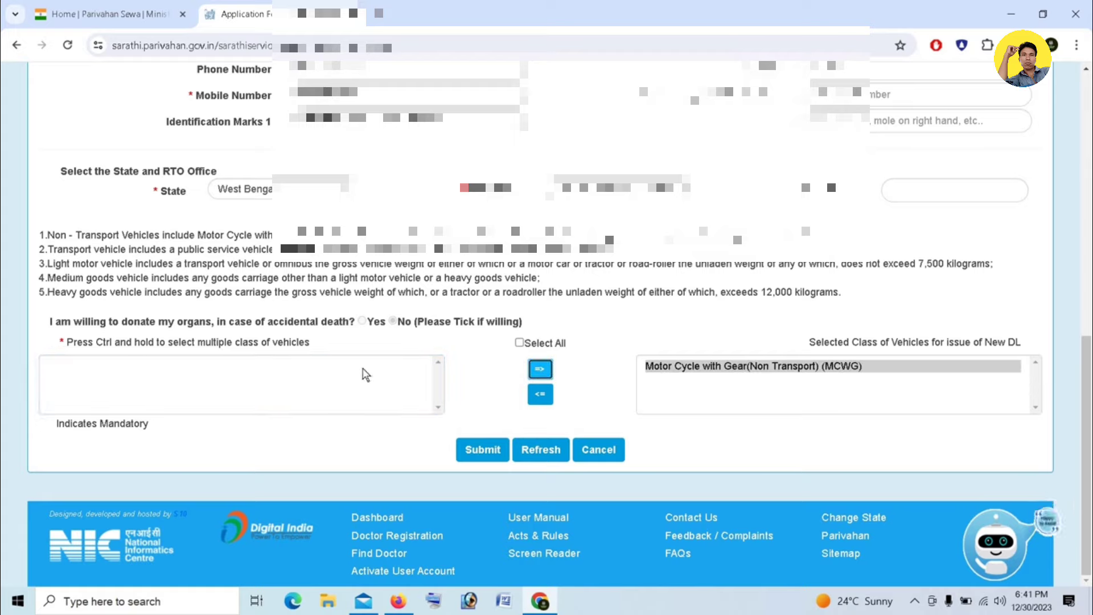
- Submit the driving licence application, accept the confirmations and proceed from the application reference details
click(494, 451)
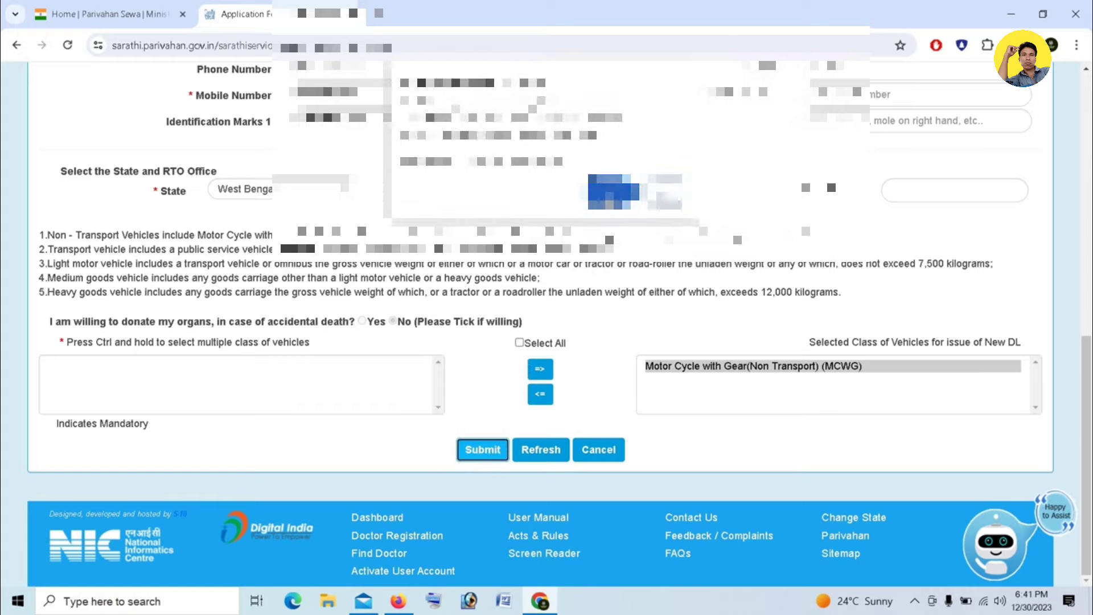
key(Return)
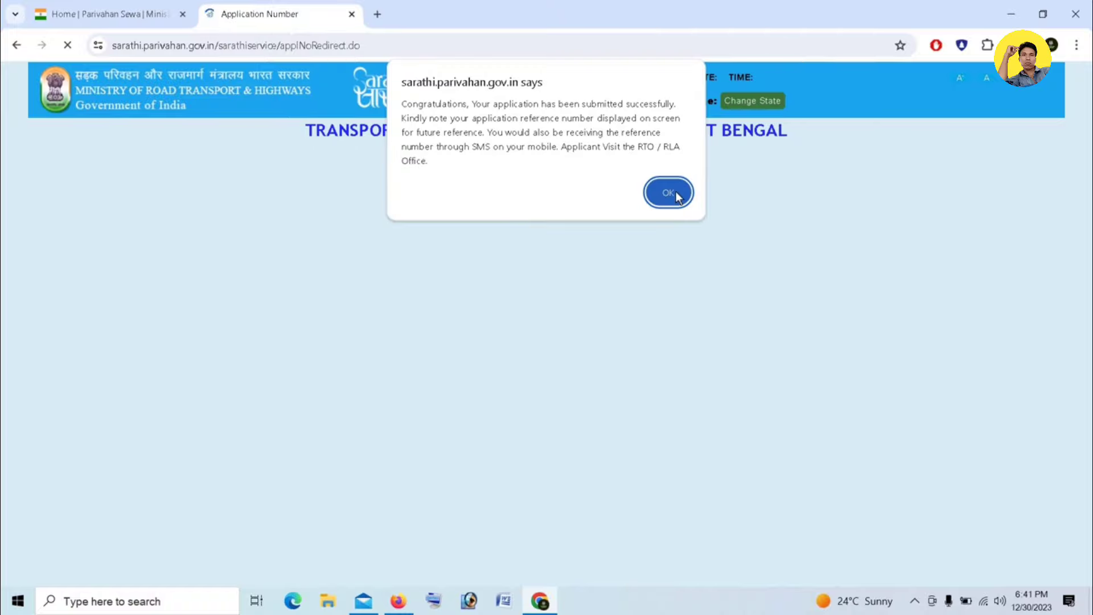
click(669, 193)
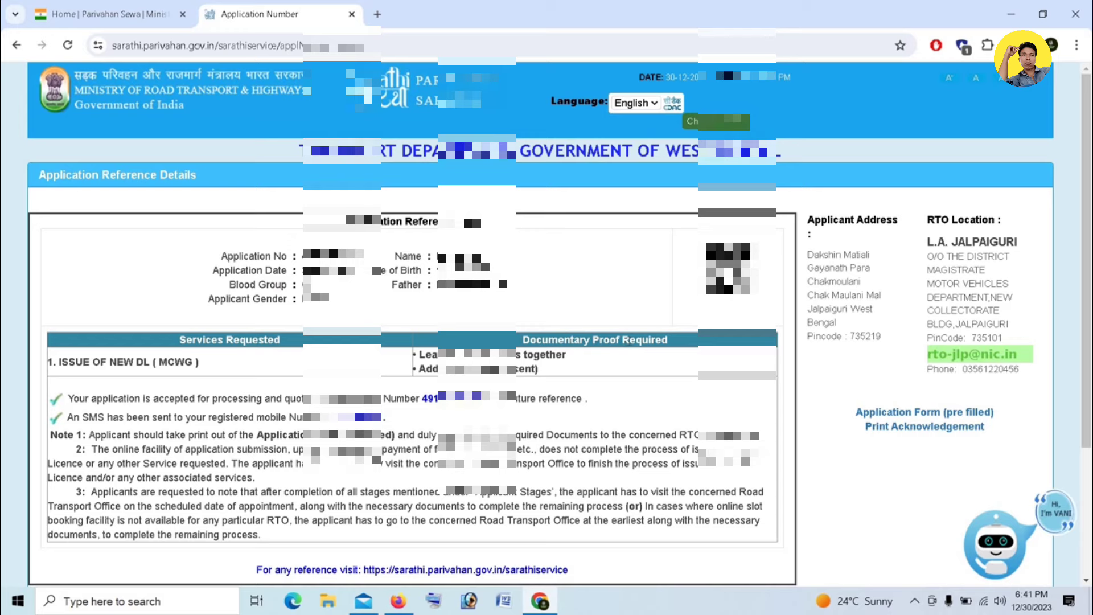
scroll(629, 340, down, 3)
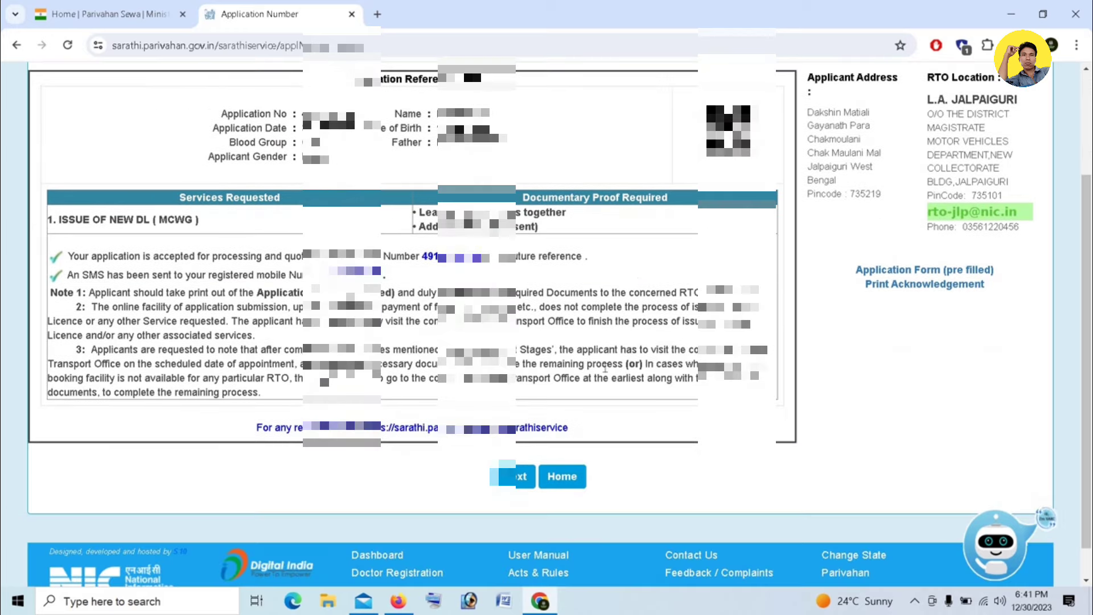
click(519, 477)
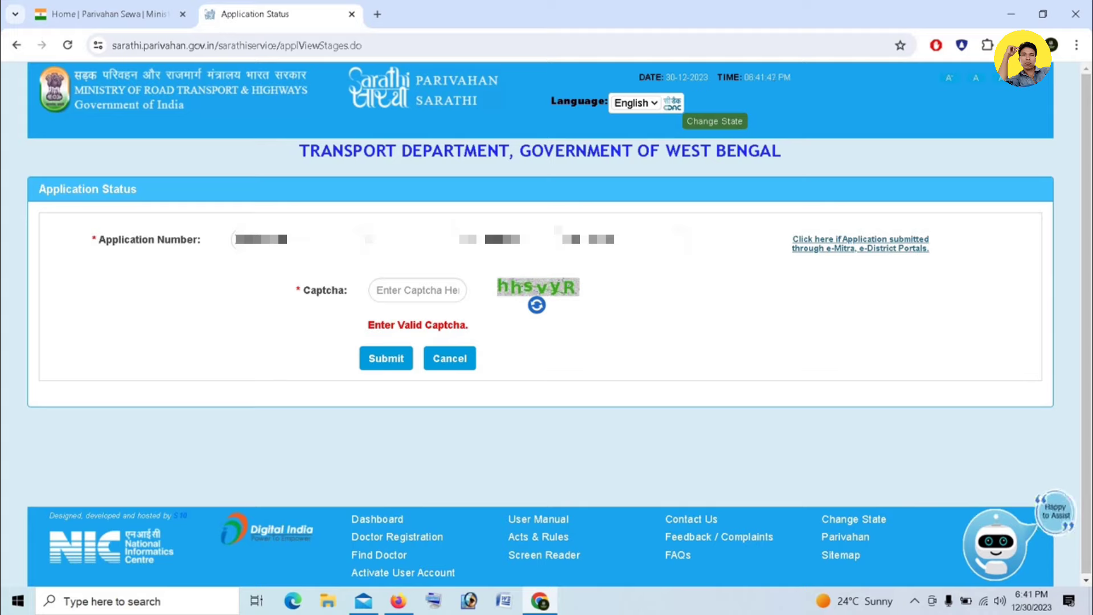
- Enter the captcha on the application status form and submit it to open the application's stages
click(419, 290)
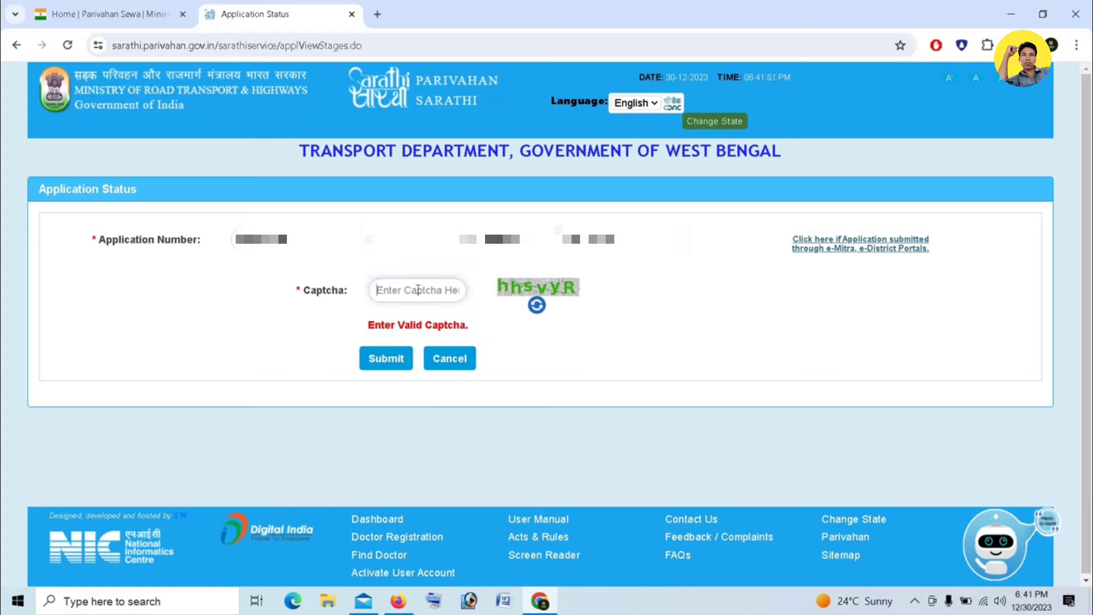
text(h)
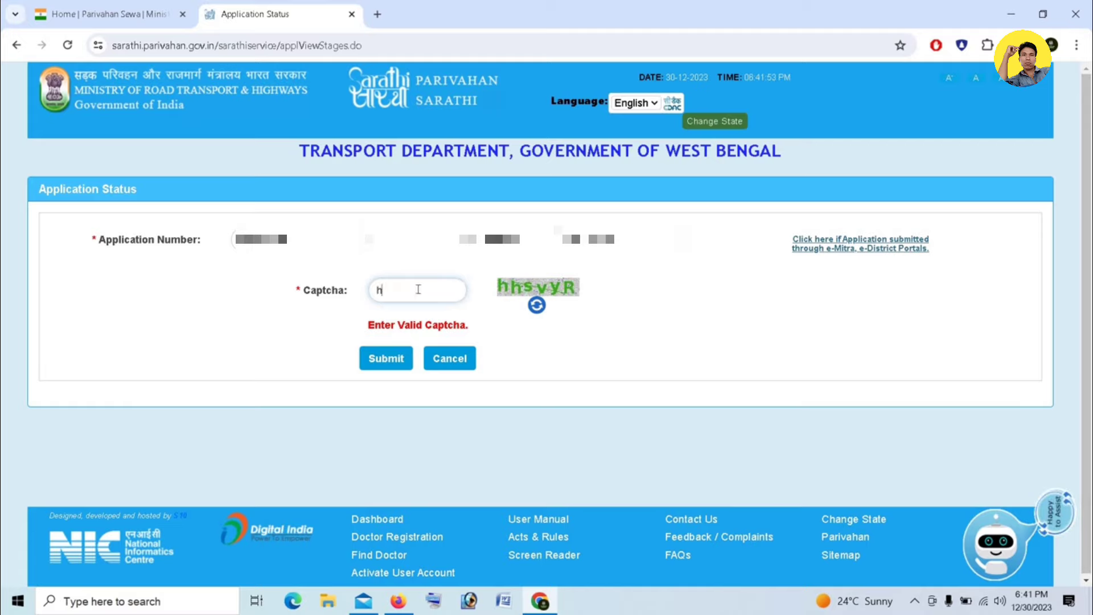
text(hs)
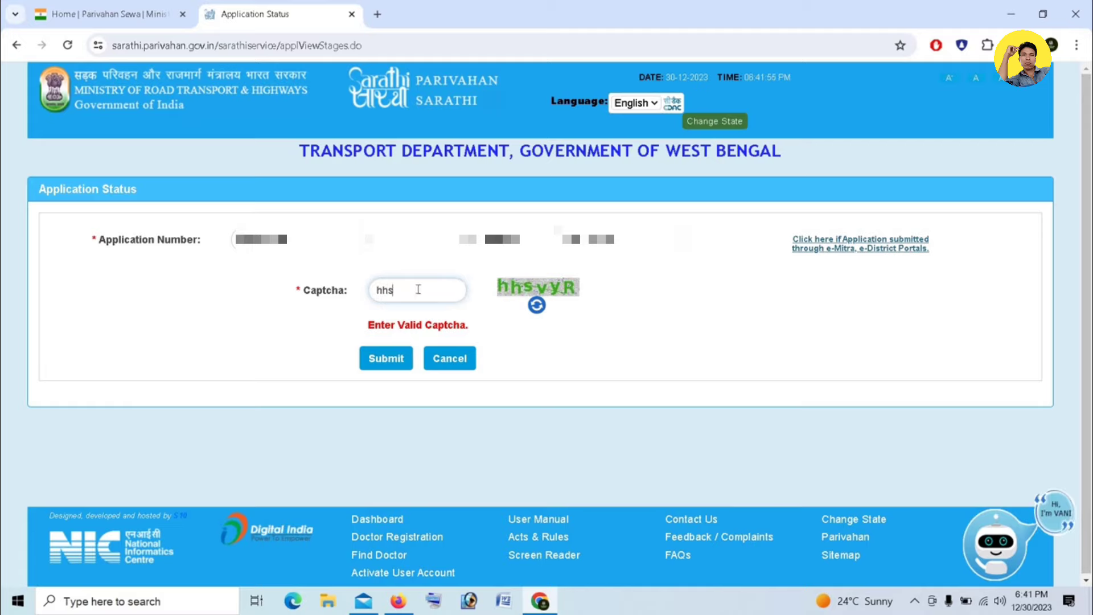
text(v)
text(yR)
click(401, 359)
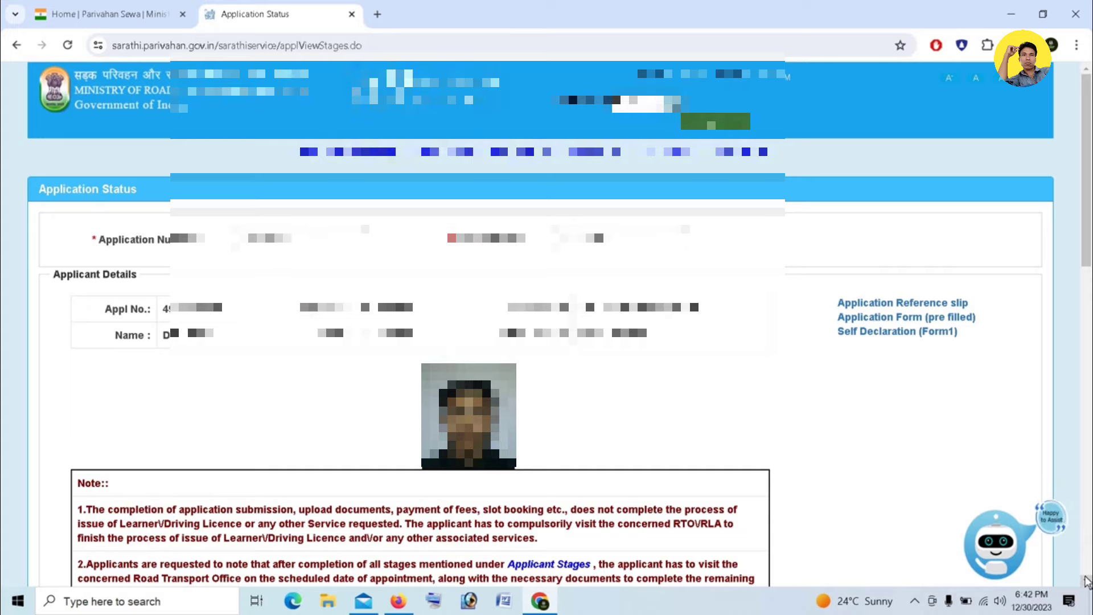
- Proceed to the Upload Documents stage and confirm the applicant information for the MCWG driving licence
scroll(1082, 572, down, 5)
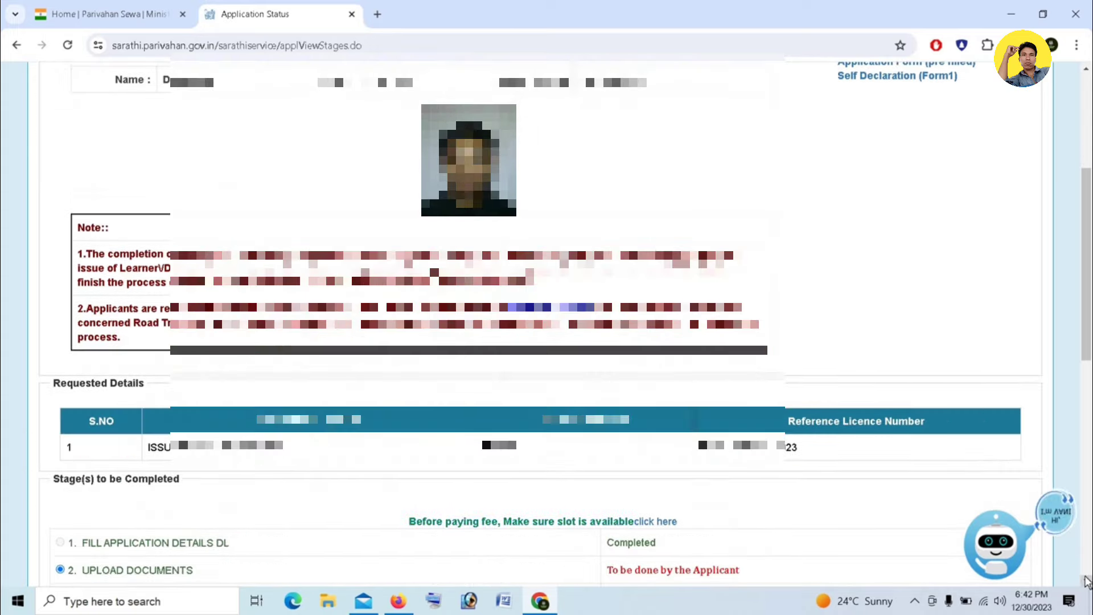
scroll(1085, 581, down, 2)
scroll(1085, 580, down, 2)
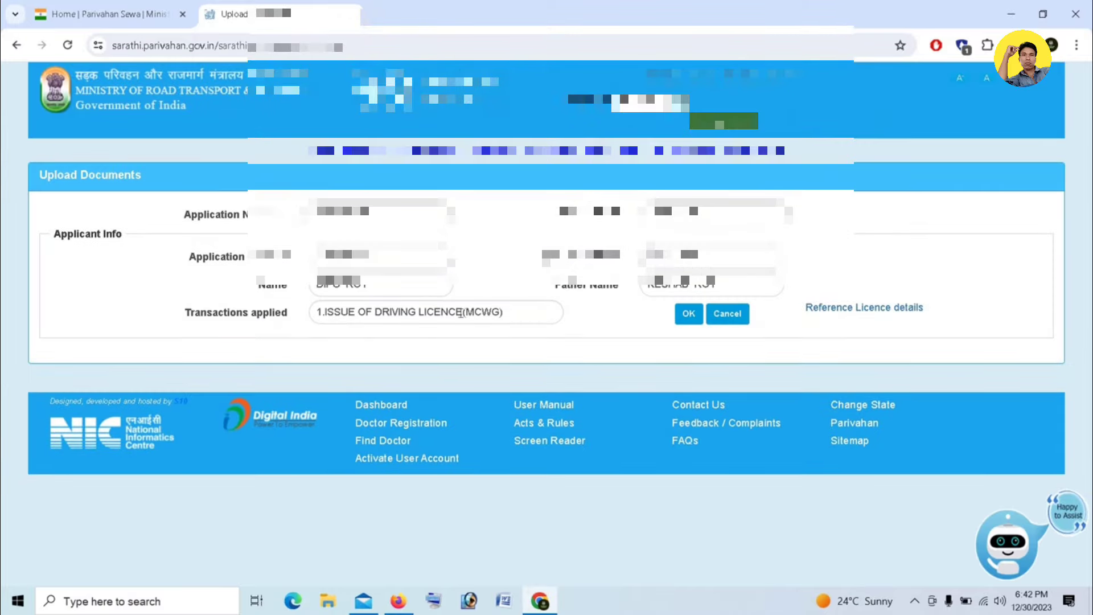
click(689, 315)
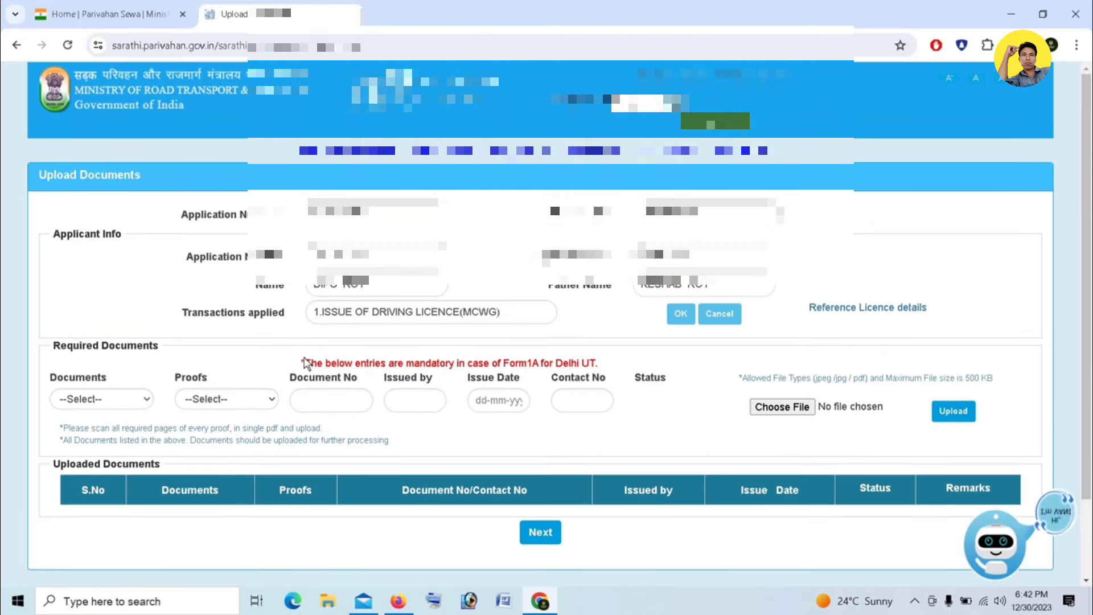
- Choose Learner Licence/LLs together as the required document and Learner Licence as its proof
click(135, 400)
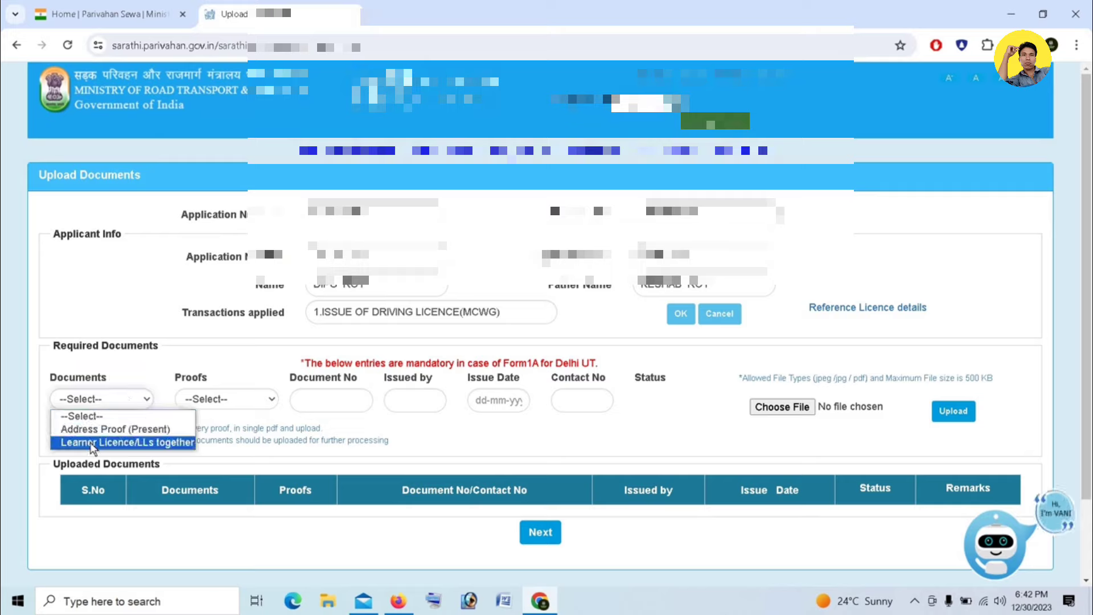
click(146, 445)
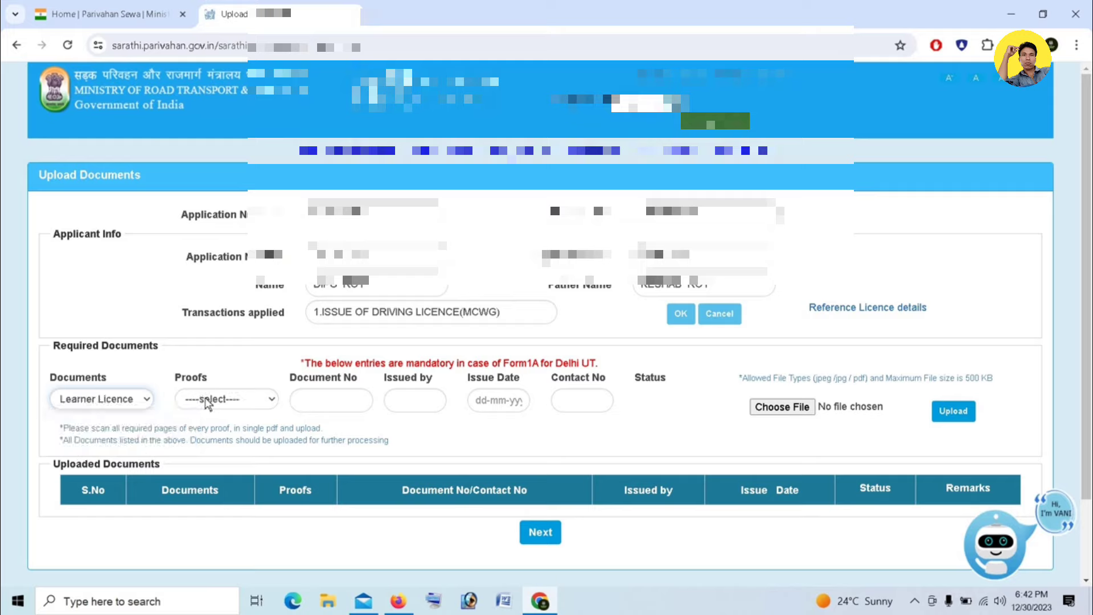
click(246, 403)
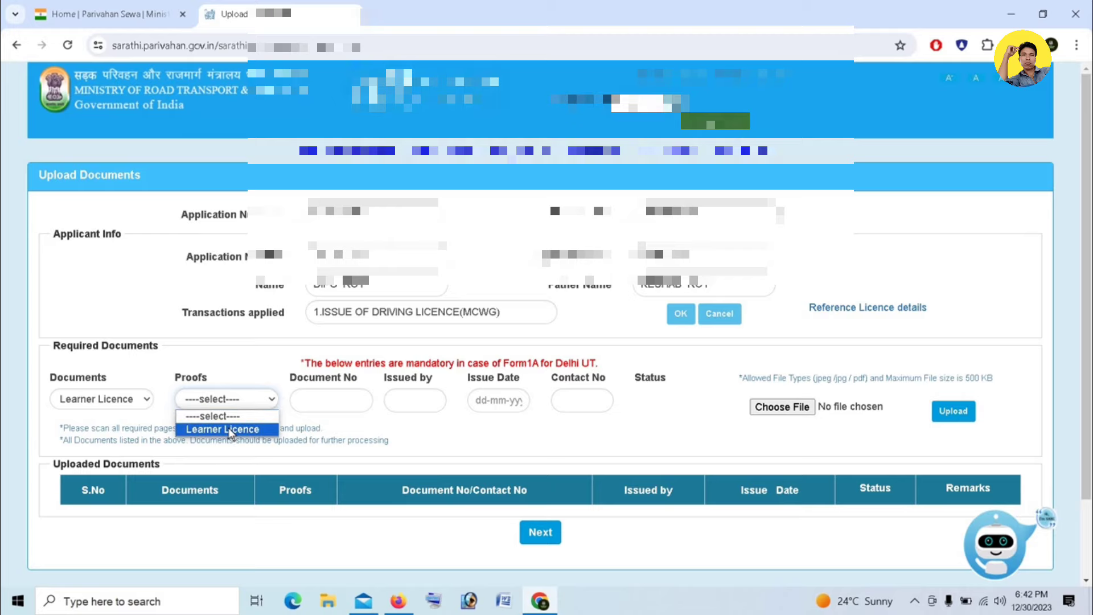
click(231, 430)
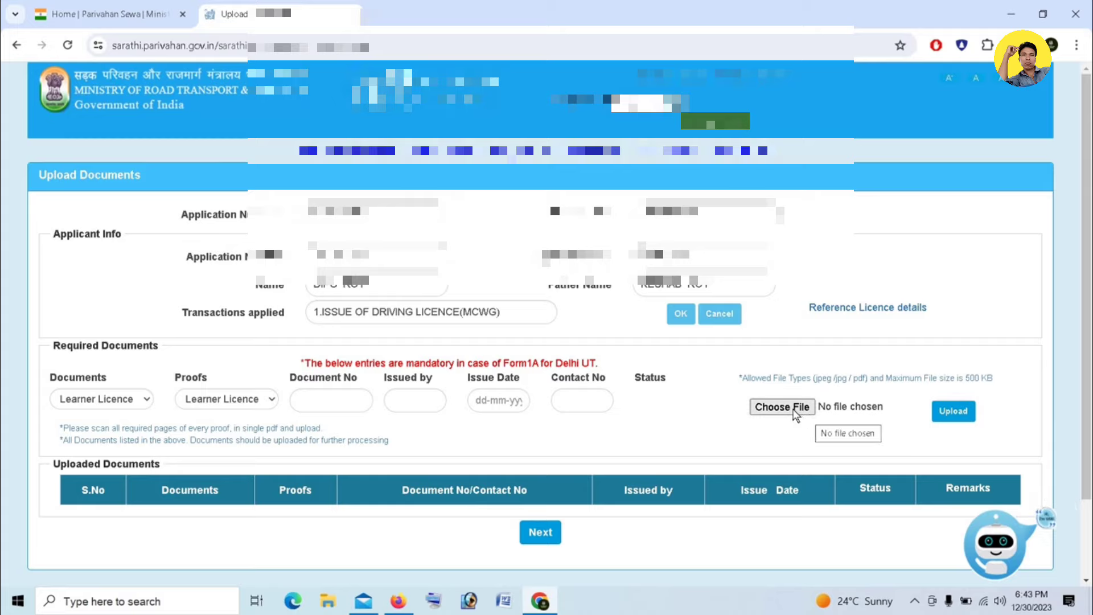
- Upload the applicant's learner licence image from the Downloads folder and confirm it as the Learner Licence proof
click(794, 409)
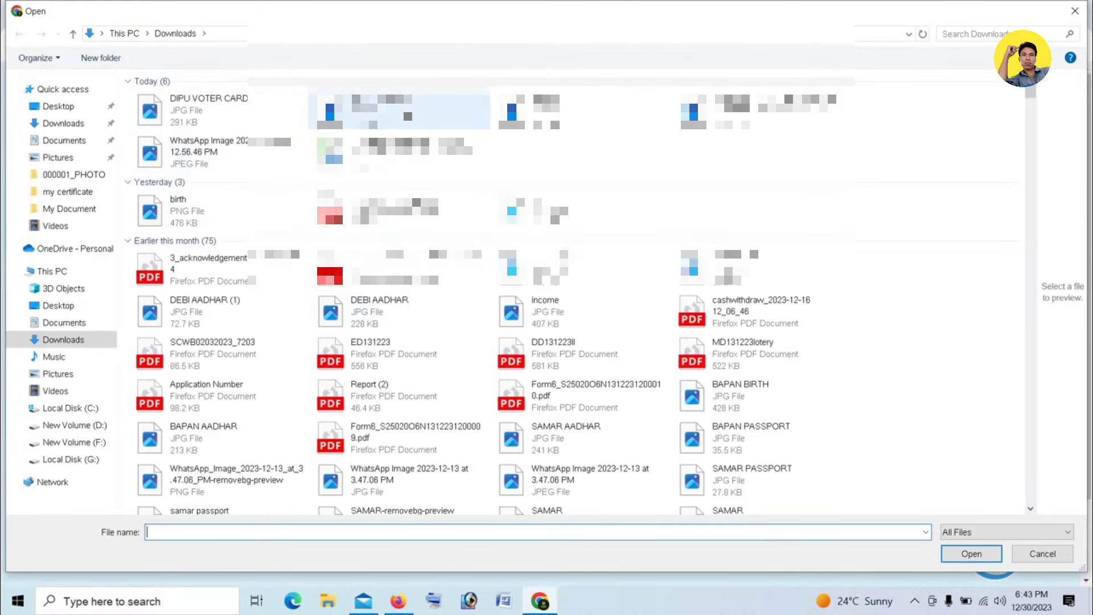
click(398, 109)
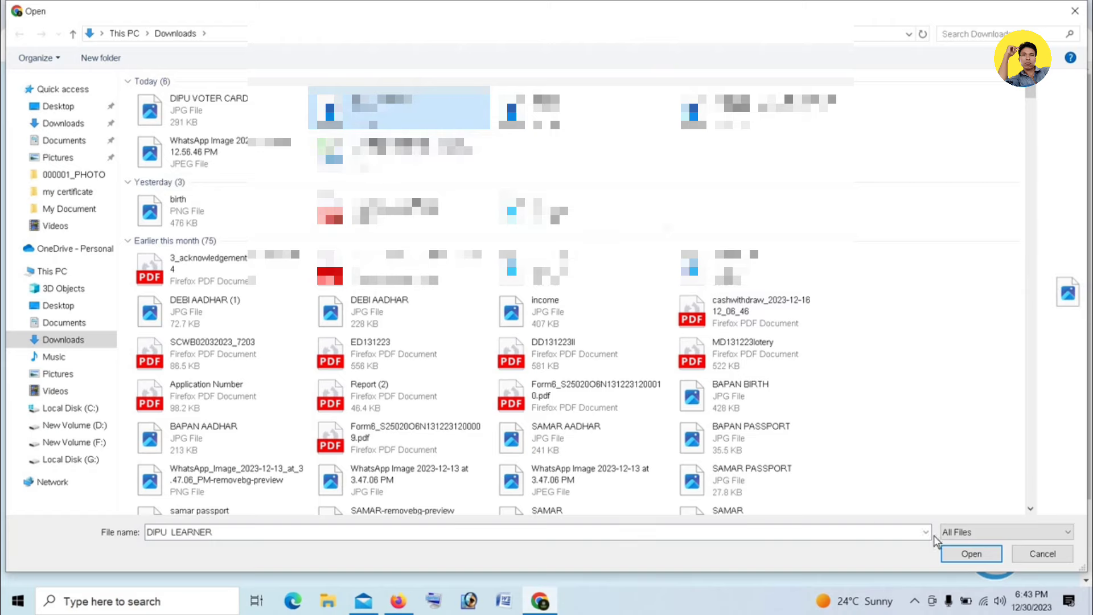
click(970, 554)
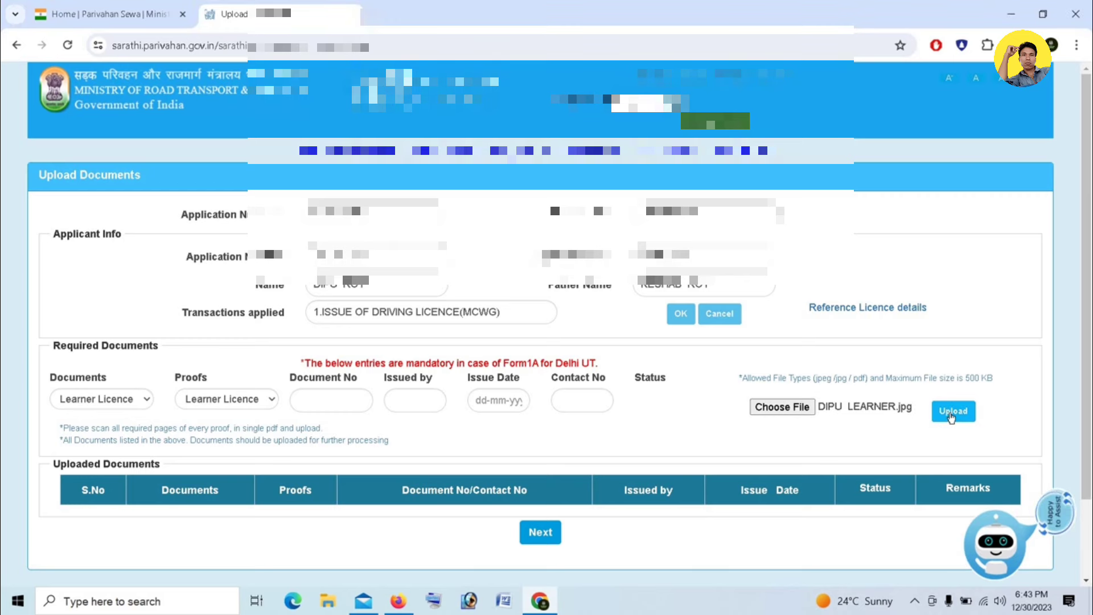
click(951, 418)
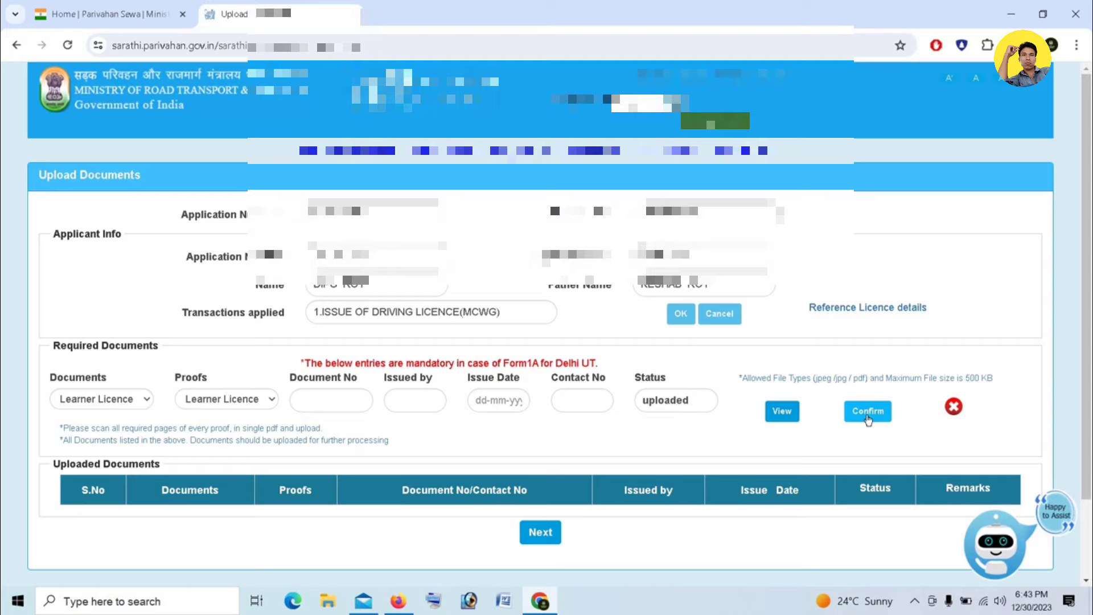
click(868, 419)
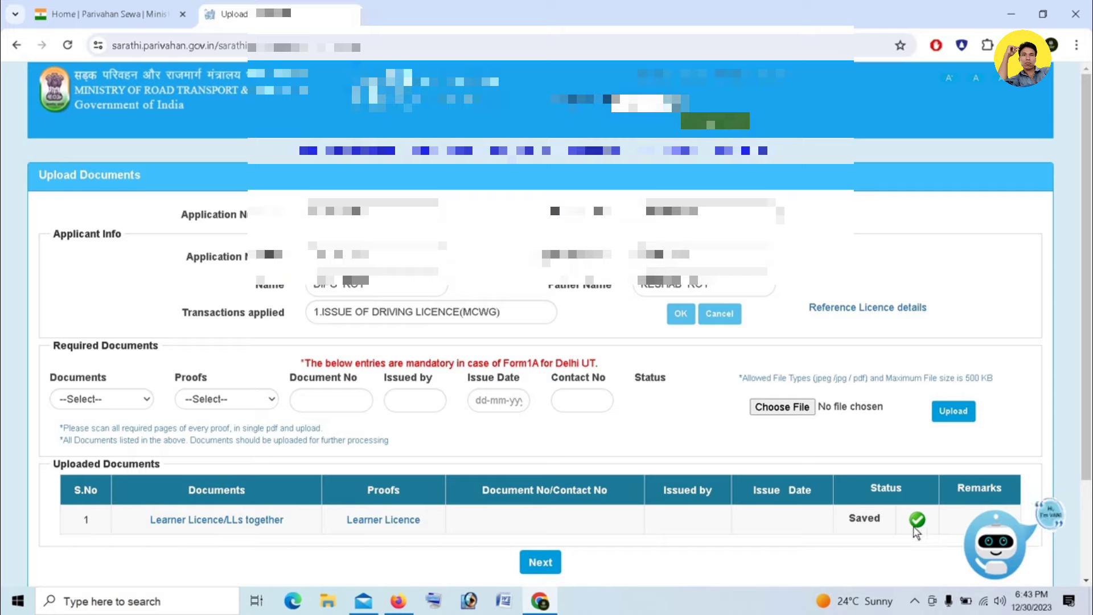
- Choose Address Proof (Present) as the required document and the attested Voter ID as its proof
click(121, 403)
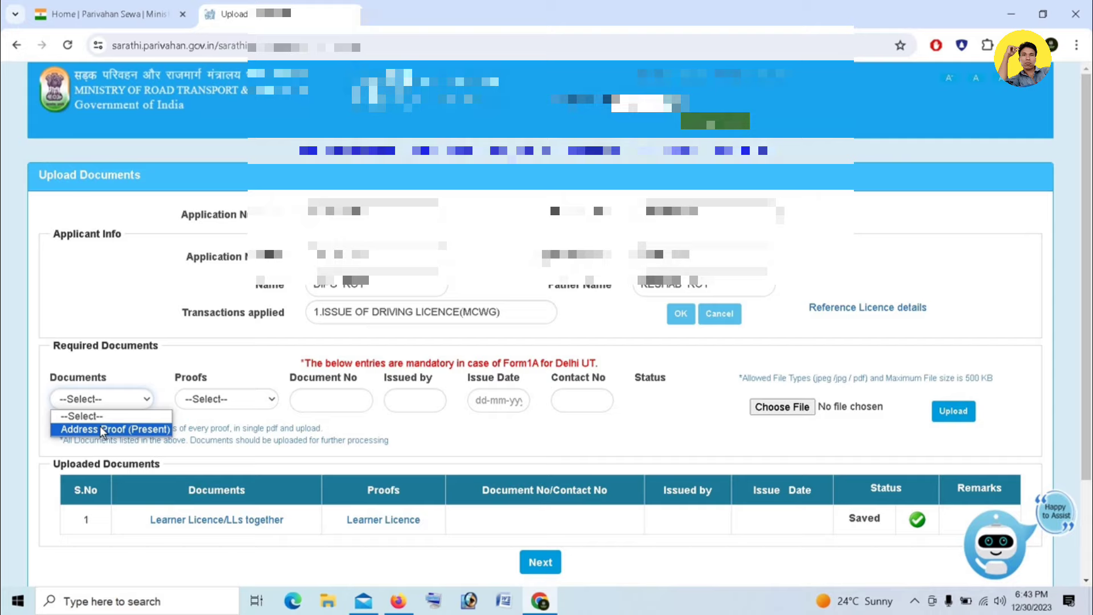
click(103, 430)
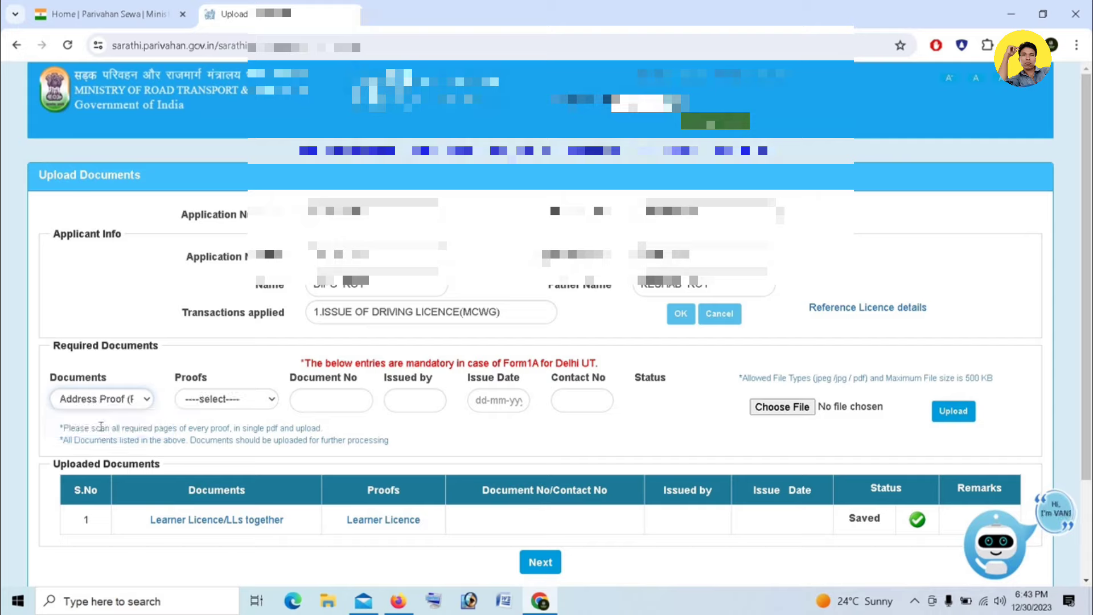
click(245, 400)
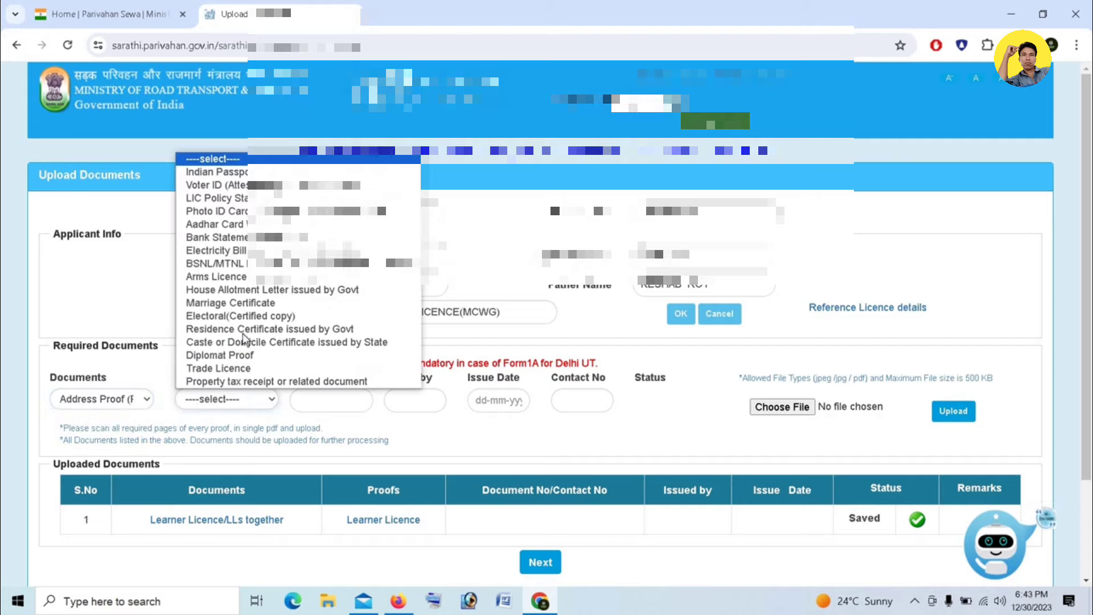
click(207, 191)
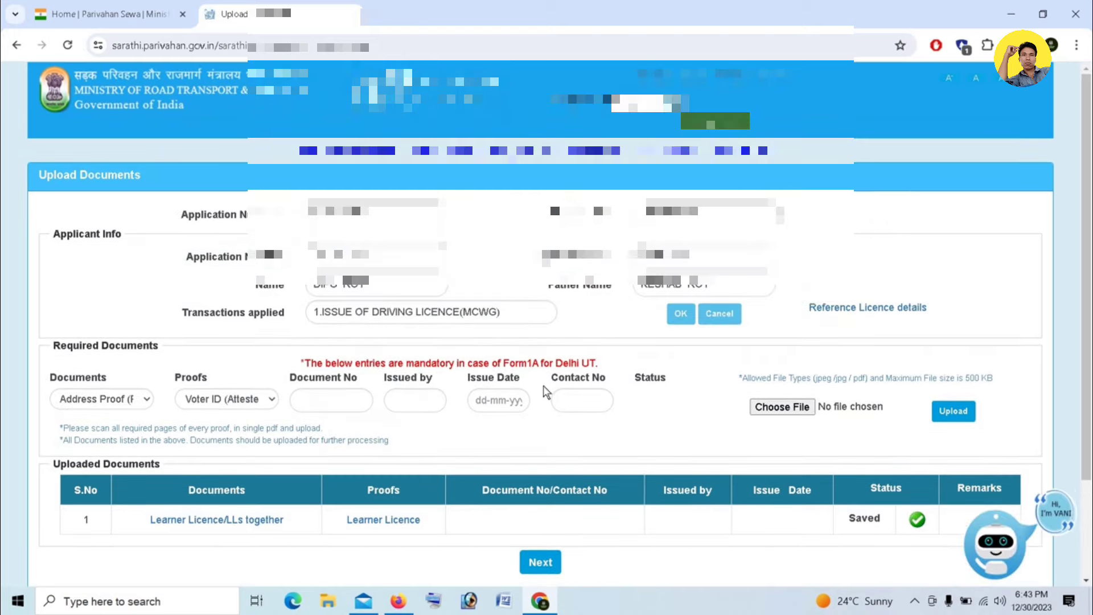
- Upload the applicant's voter card JPG from the Downloads folder and confirm it as the address proof
click(798, 407)
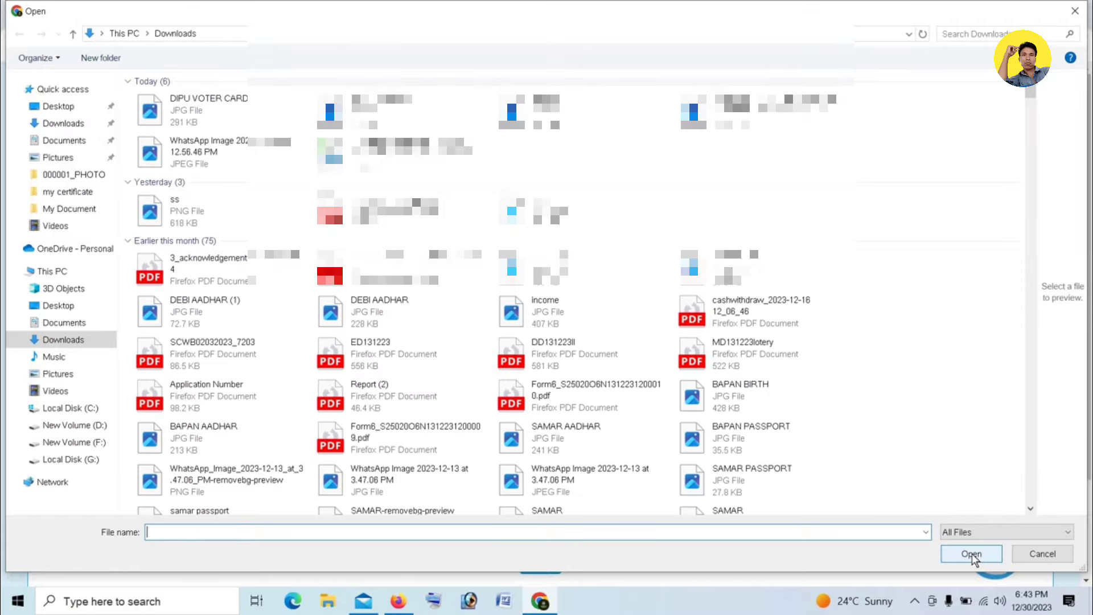
click(221, 112)
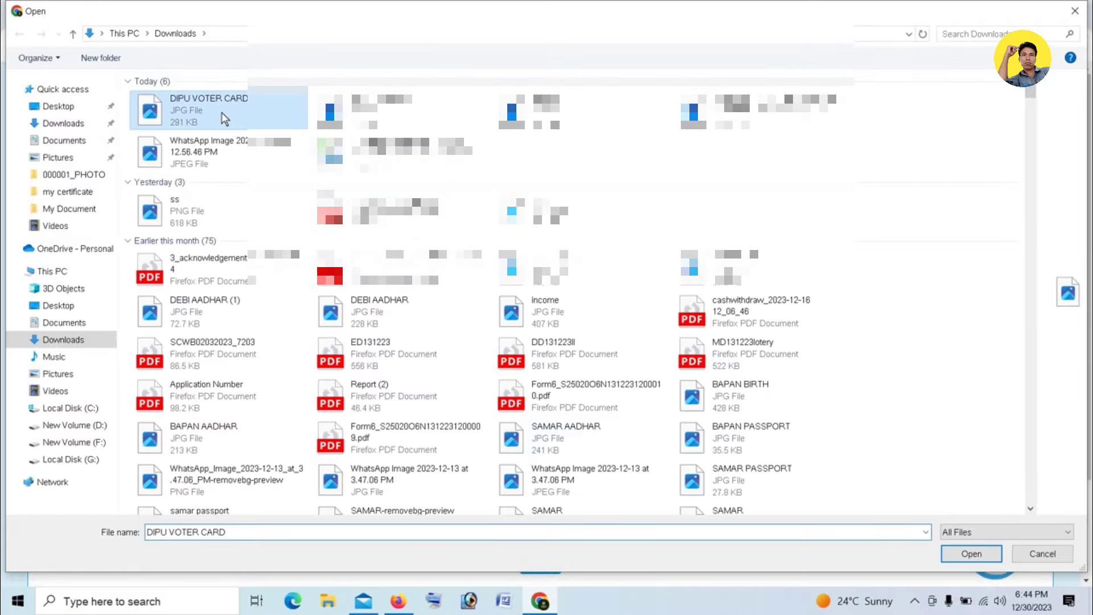
click(967, 555)
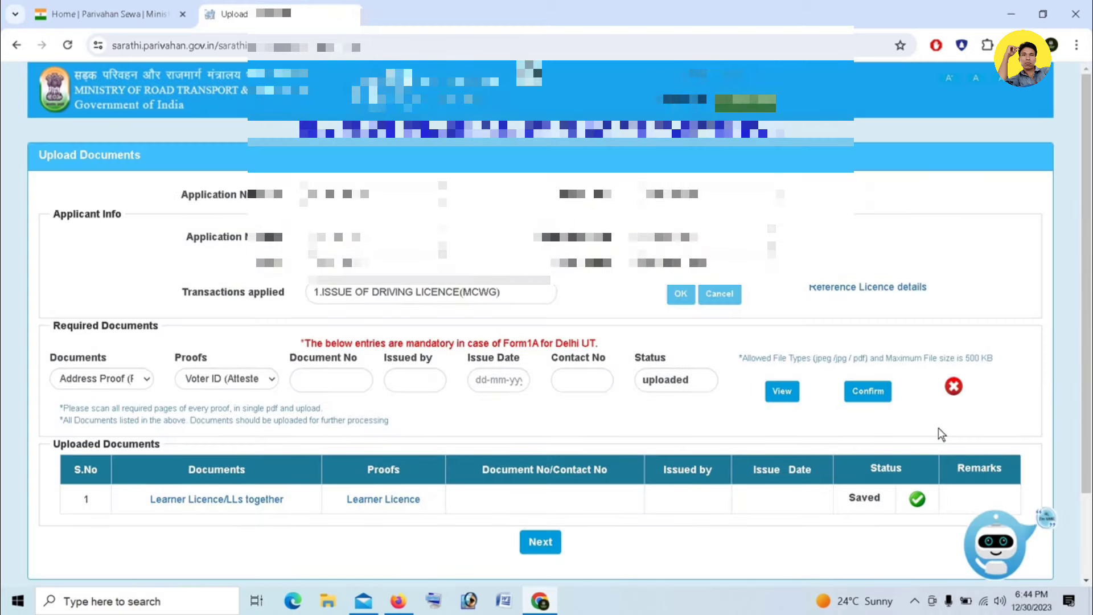
click(873, 414)
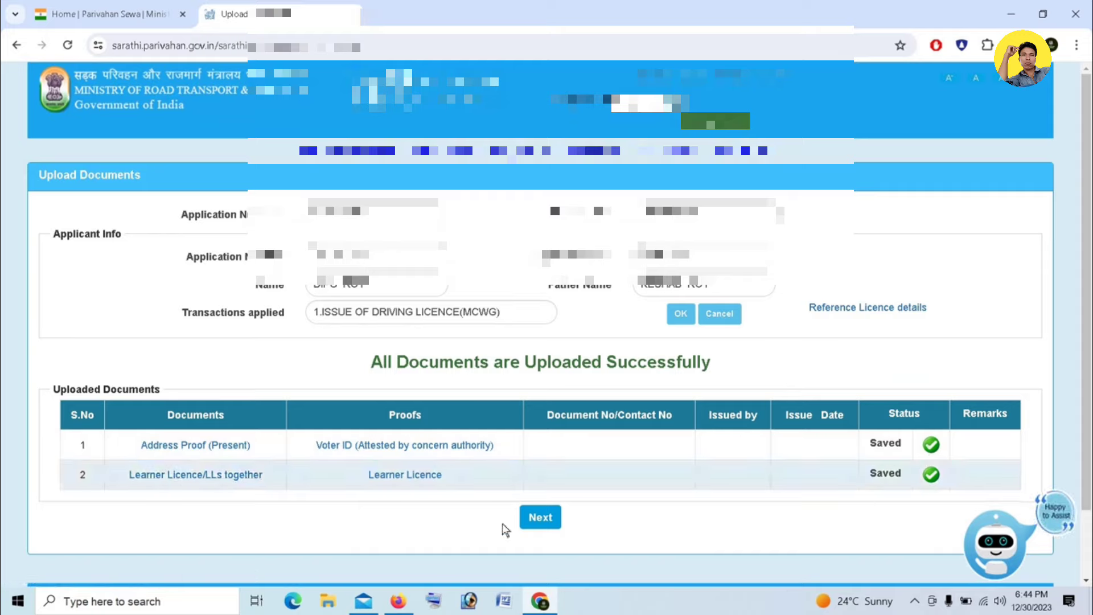
- Leave the completed document upload, submit the application status form and proceed to the Fee Payment stage
click(541, 517)
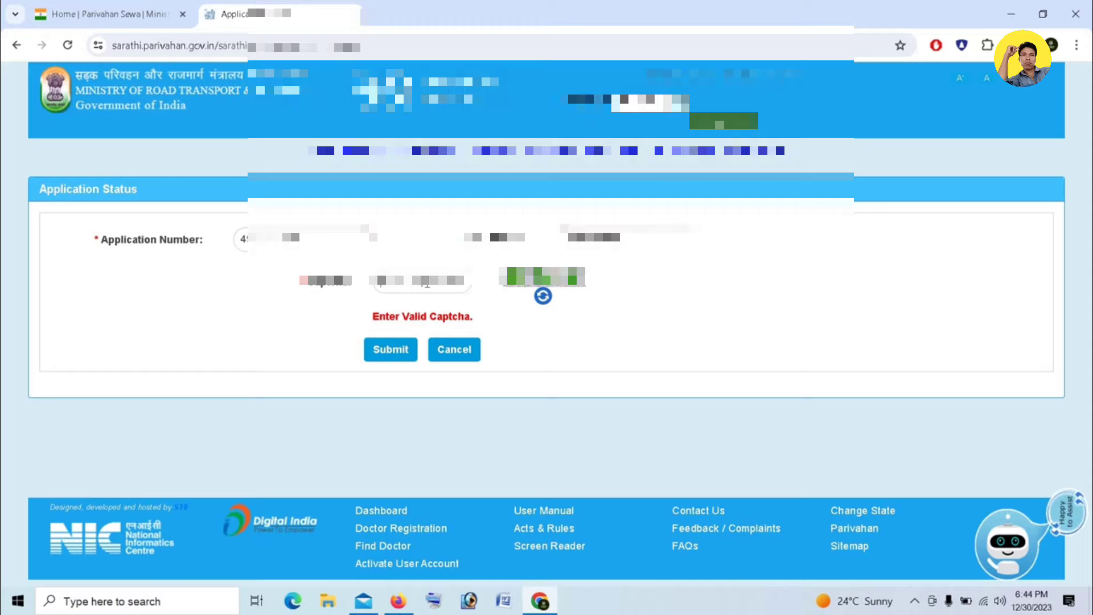
click(391, 348)
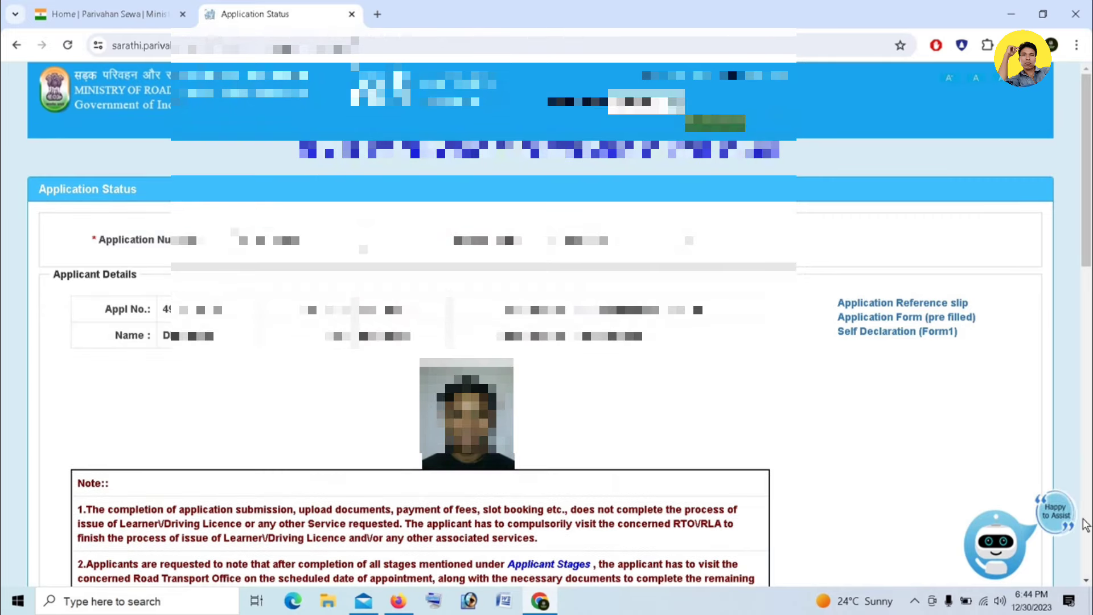
click(1086, 584)
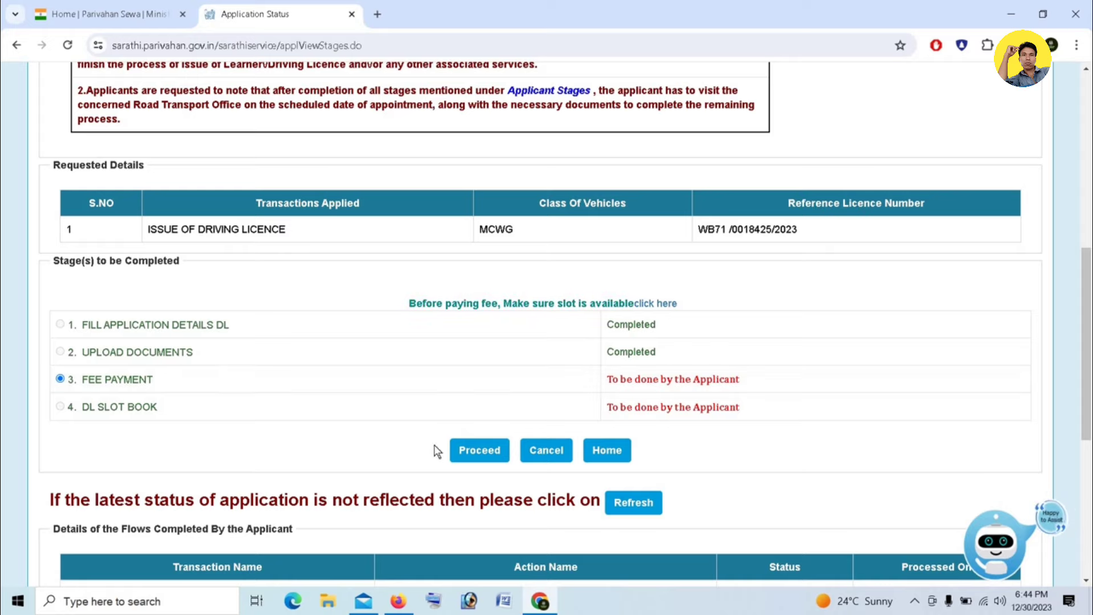
click(479, 451)
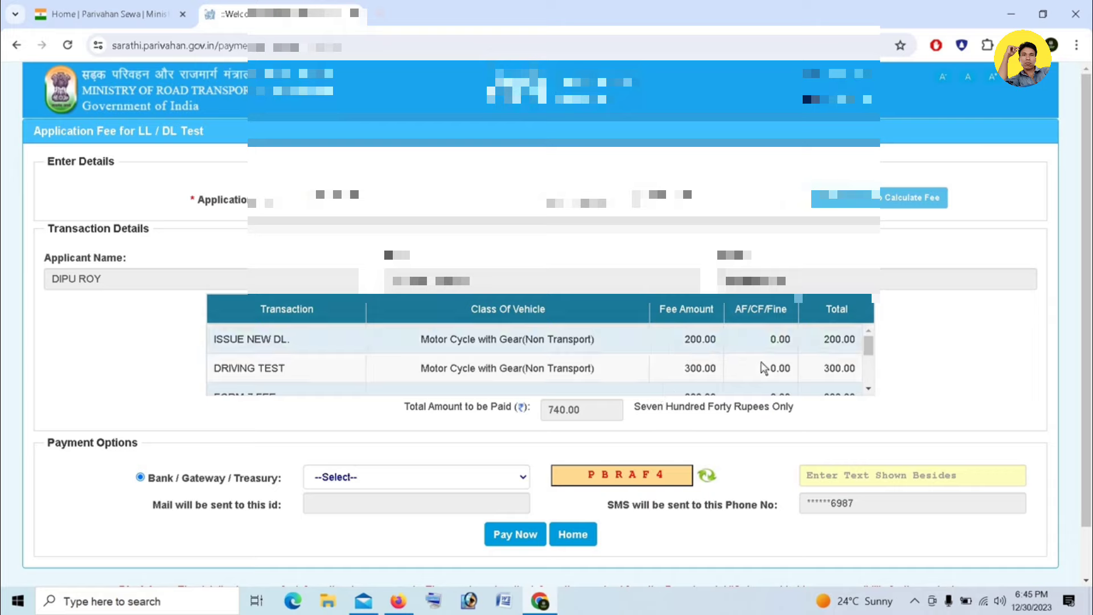
- Review the licence fee breakdown and choose GRIPS West bengal as the payment gateway
scroll(763, 368, down, 3)
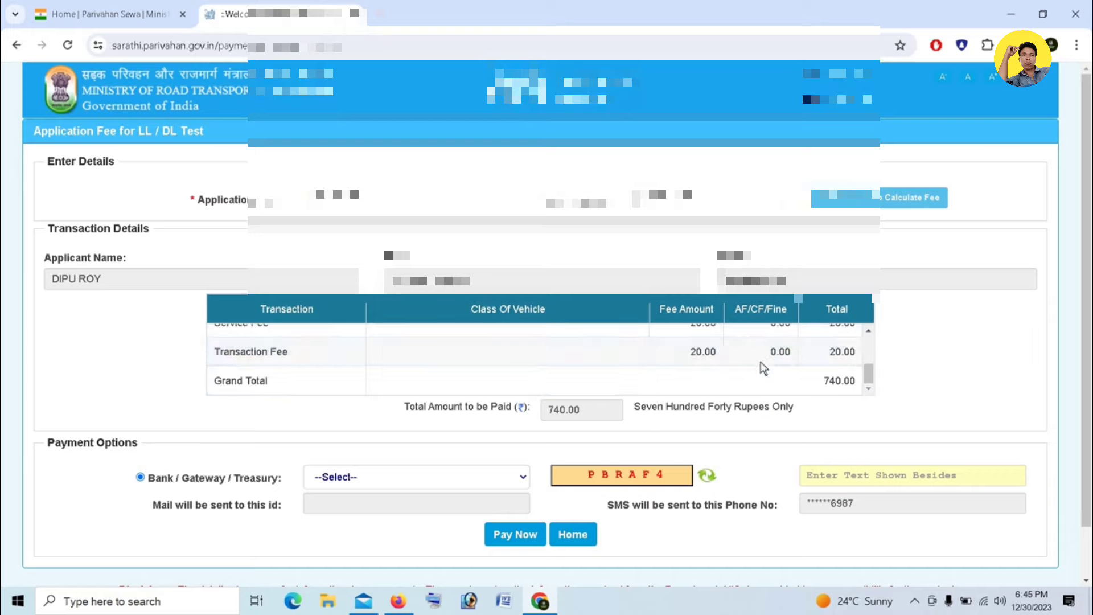
scroll(764, 368, up, 3)
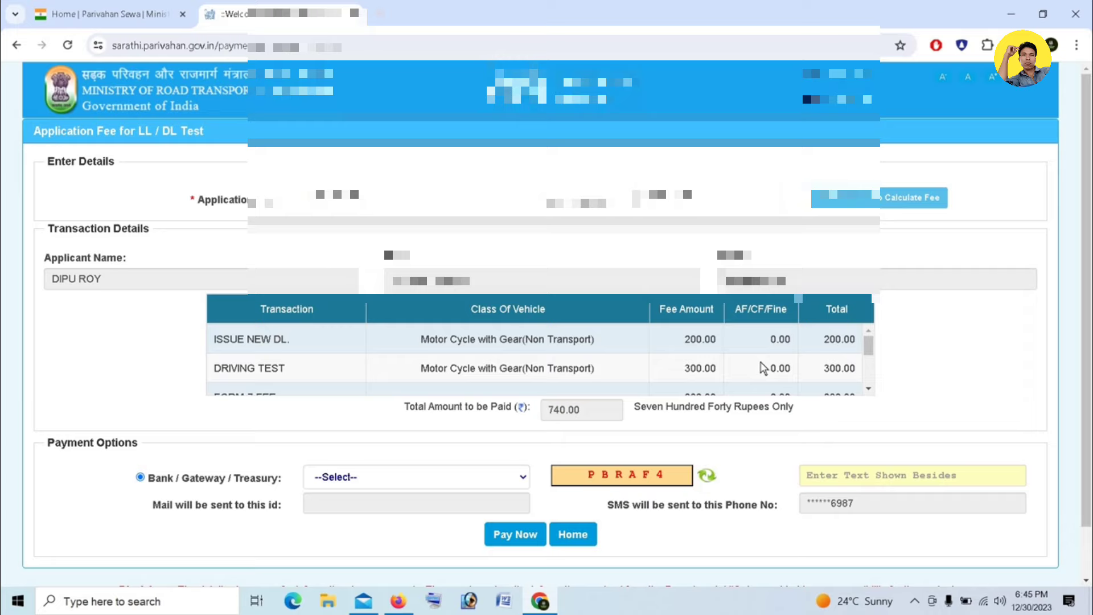
scroll(763, 368, down, 3)
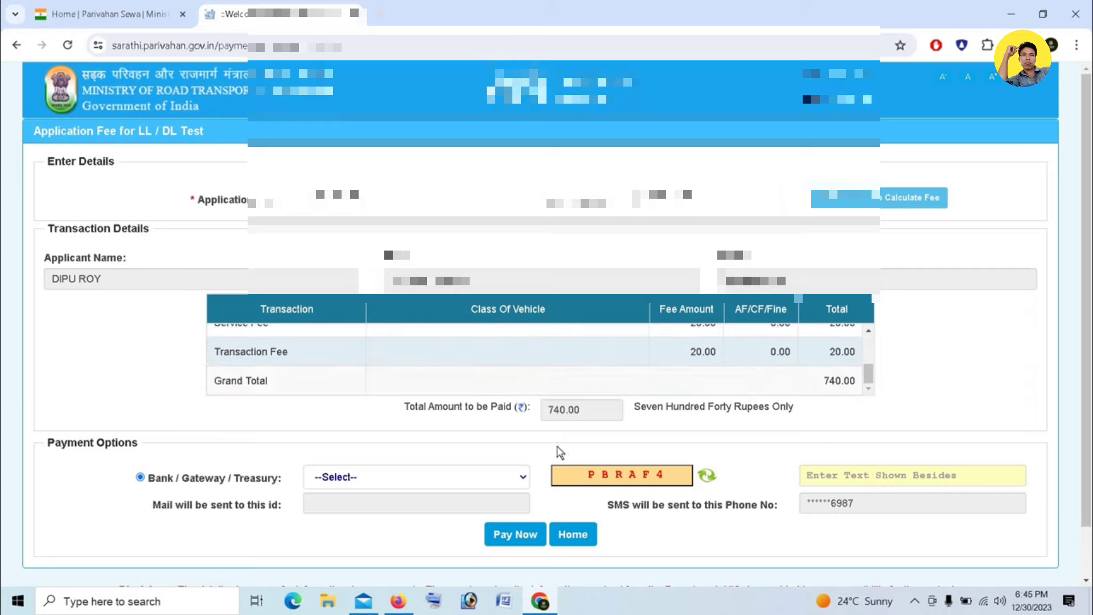
click(470, 480)
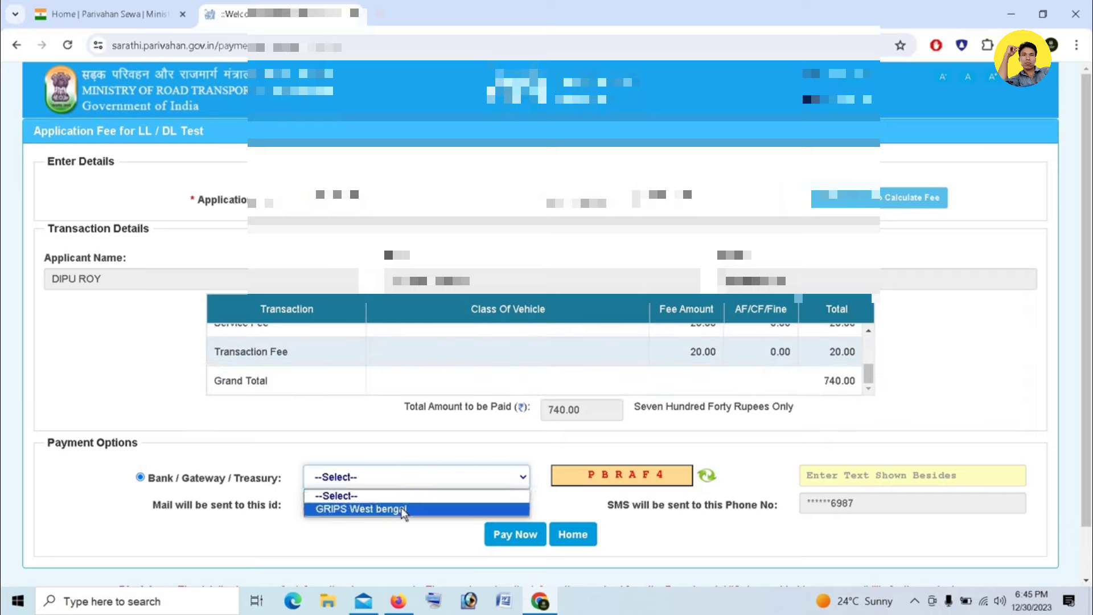
click(401, 508)
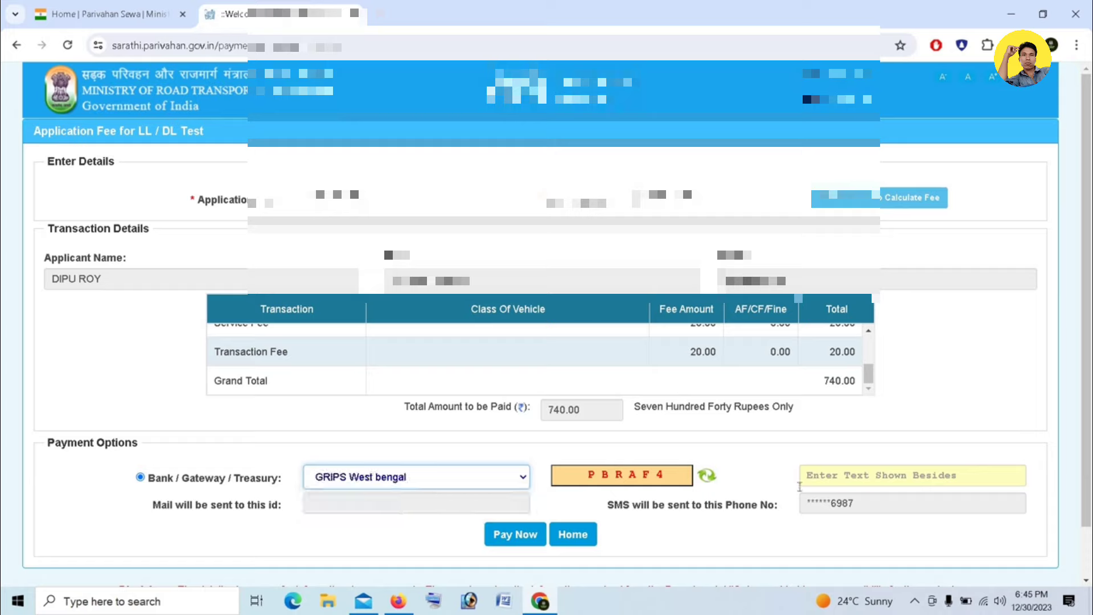
- Enter the captcha to start the fee payment, then agree to the Terms and Conditions and proceed for payment
click(851, 472)
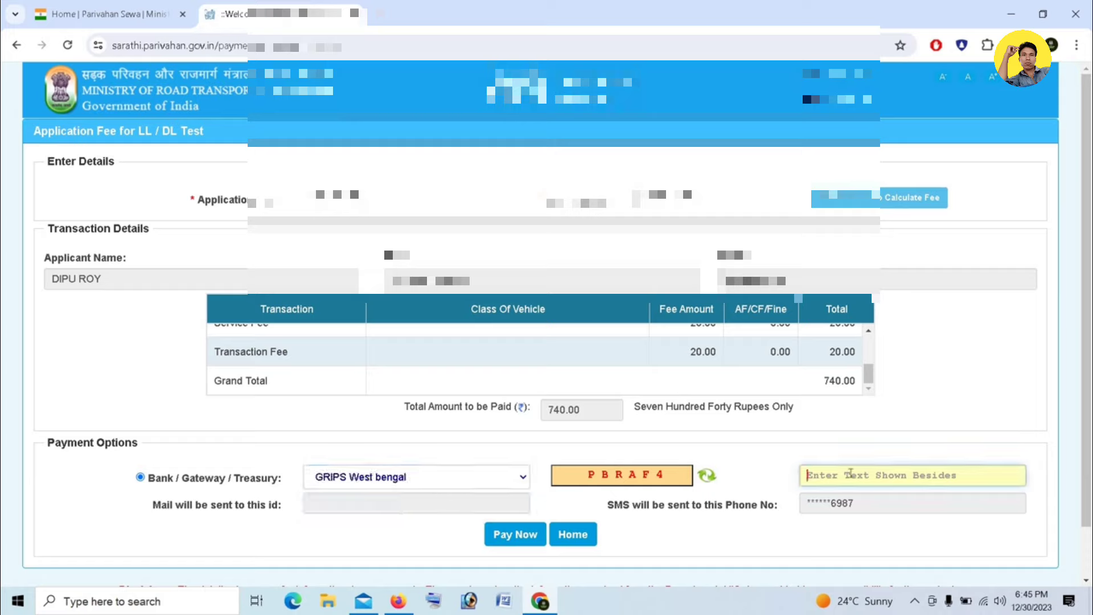
text(PBRAF4)
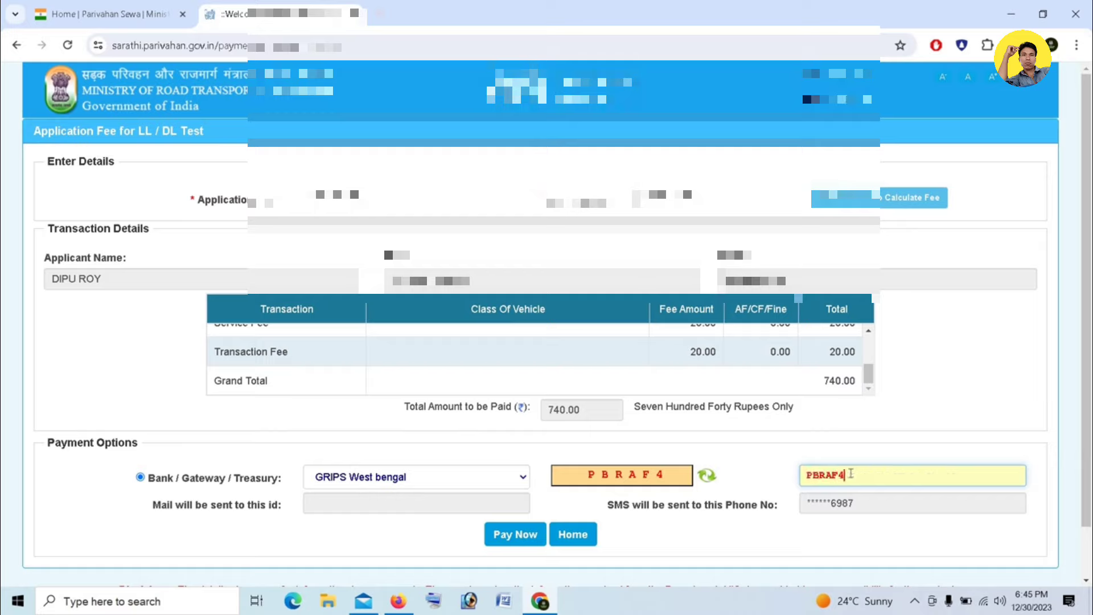
click(523, 538)
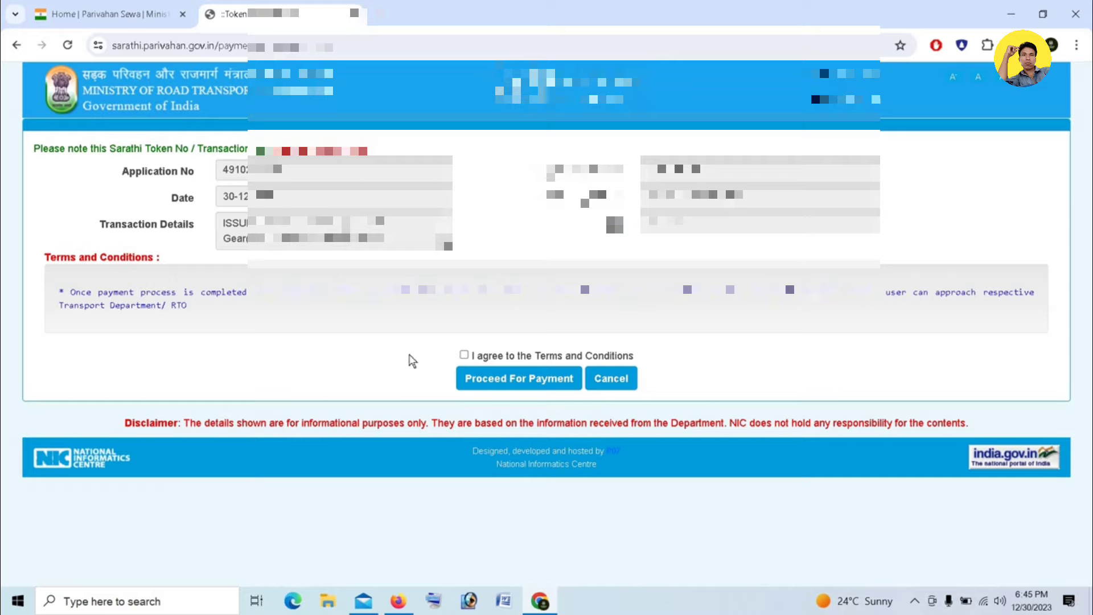
click(464, 356)
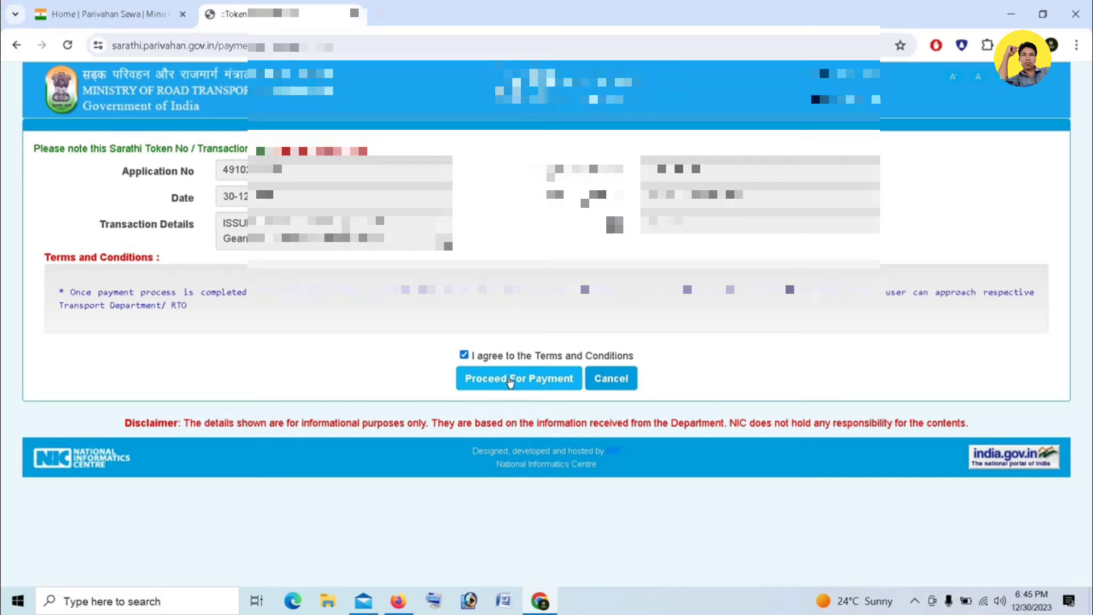
click(508, 377)
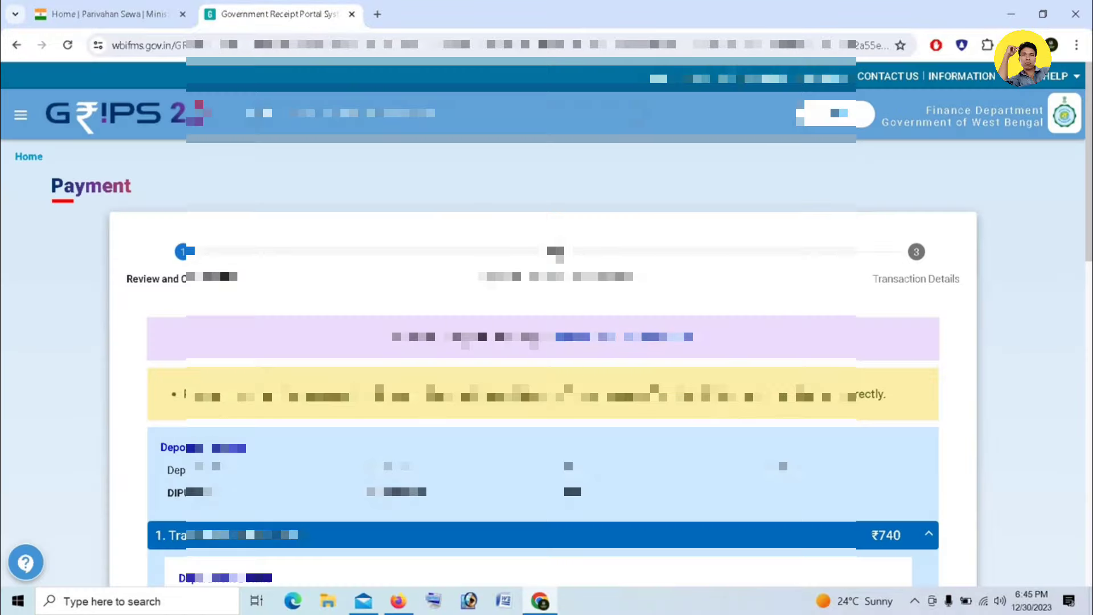
- Review the GRIPS payment details, mark them as verified and checked, and continue to payment mode selection
scroll(765, 358, down, 1)
scroll(766, 357, down, 5)
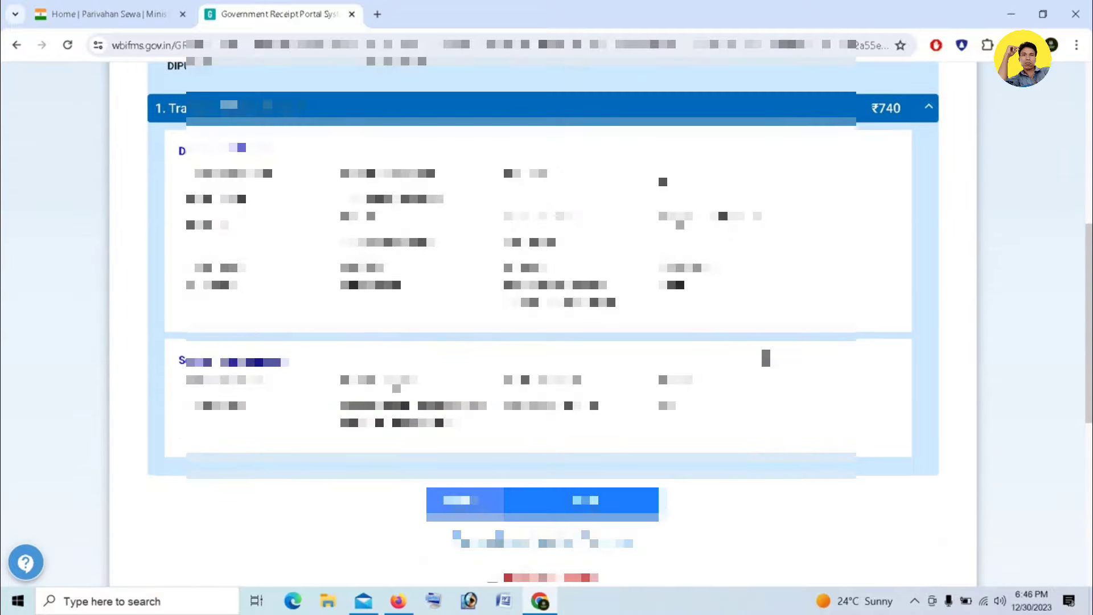
scroll(766, 357, down, 2)
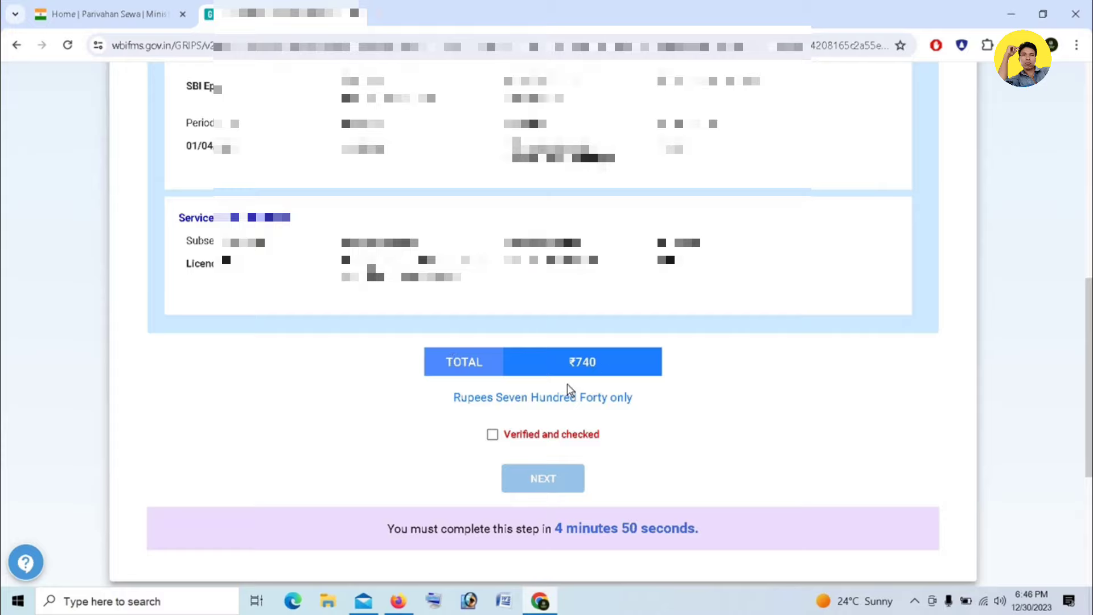
click(492, 435)
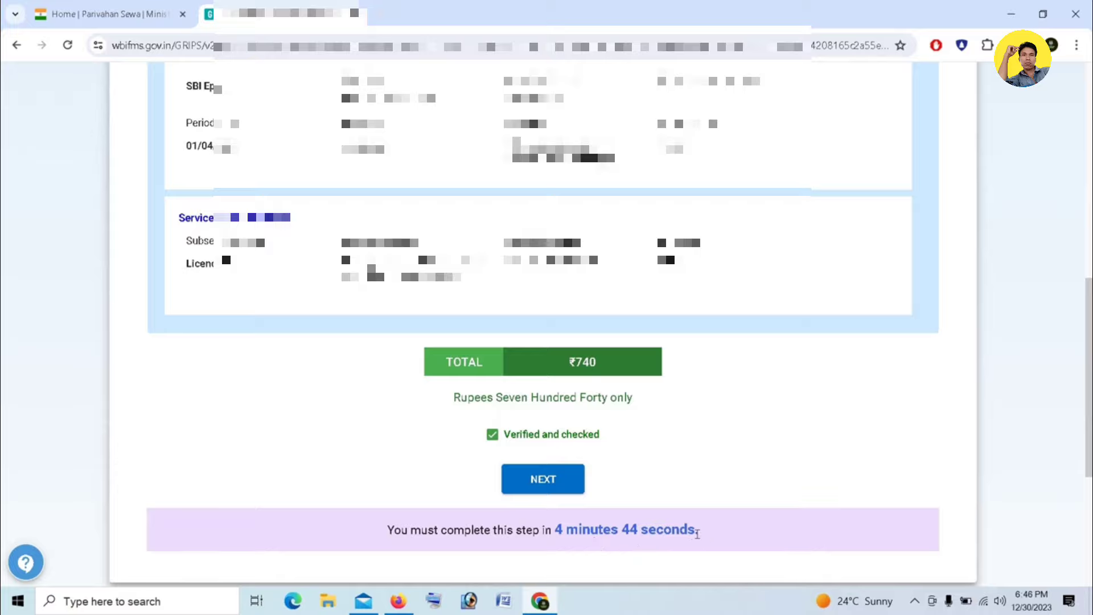
click(543, 481)
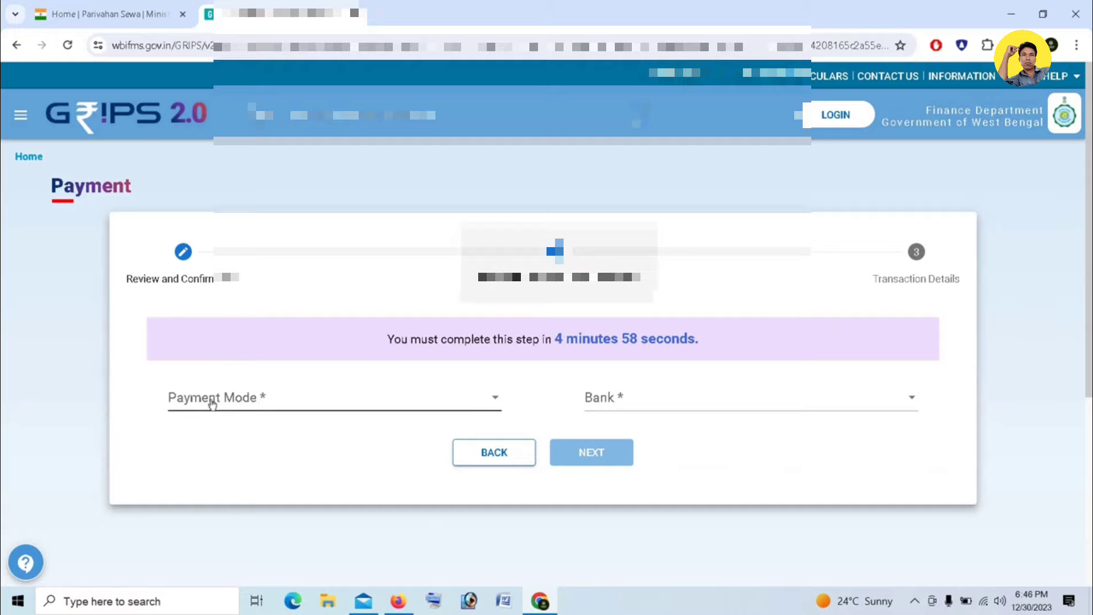
- Set the payment mode to SBI Epay and pay through Payment Gateway/Bank
click(305, 400)
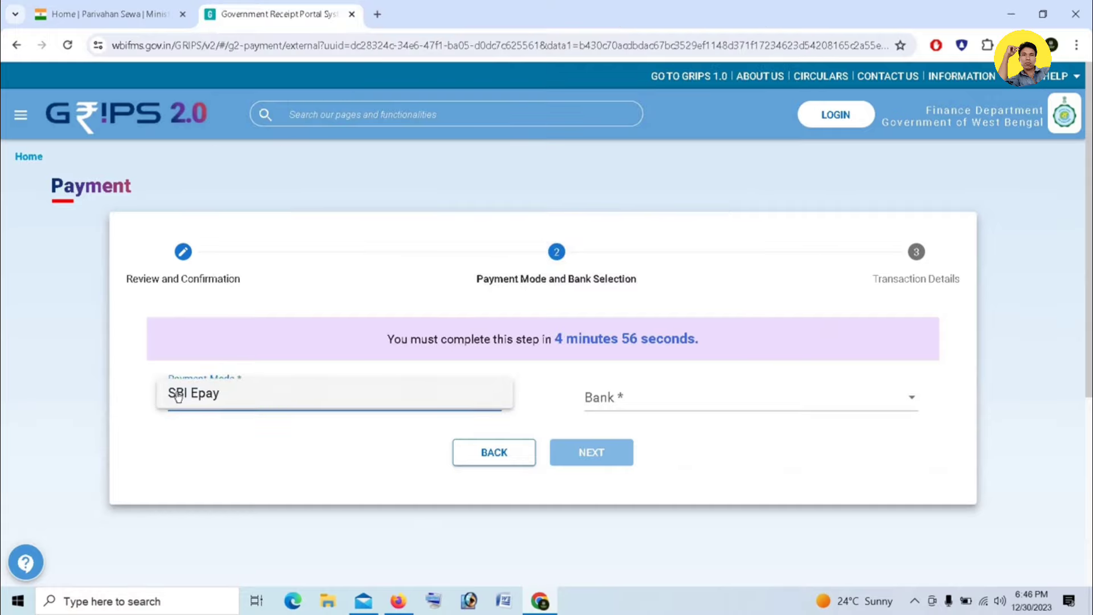
click(206, 397)
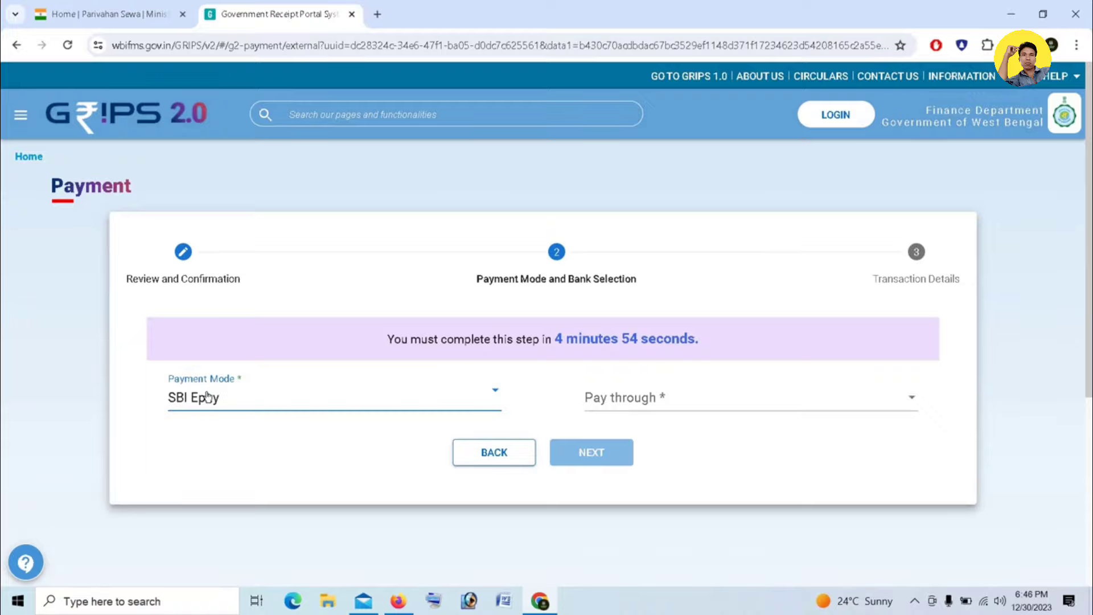
click(640, 398)
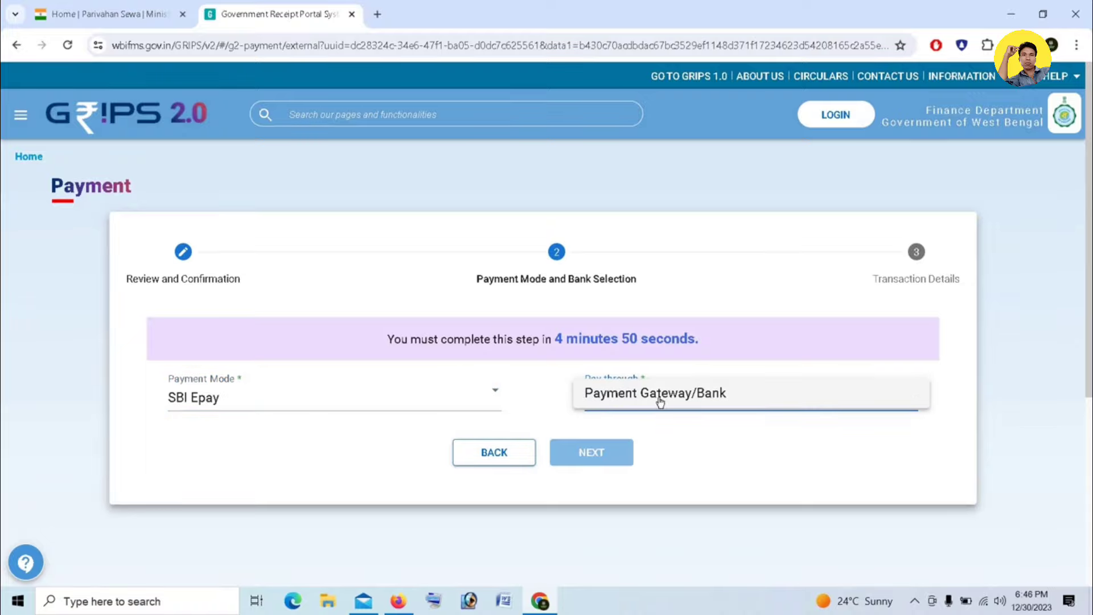
click(715, 399)
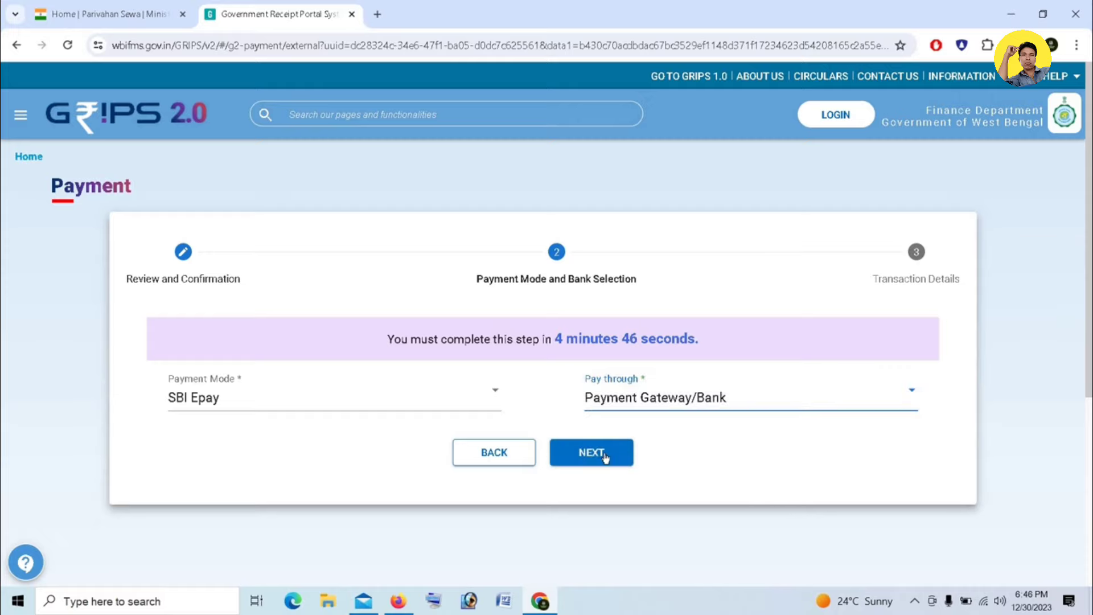
- Confirm the SBI Epay payment selection, acknowledge the generated transaction, review its details and proceed to pay the licence fee
click(605, 454)
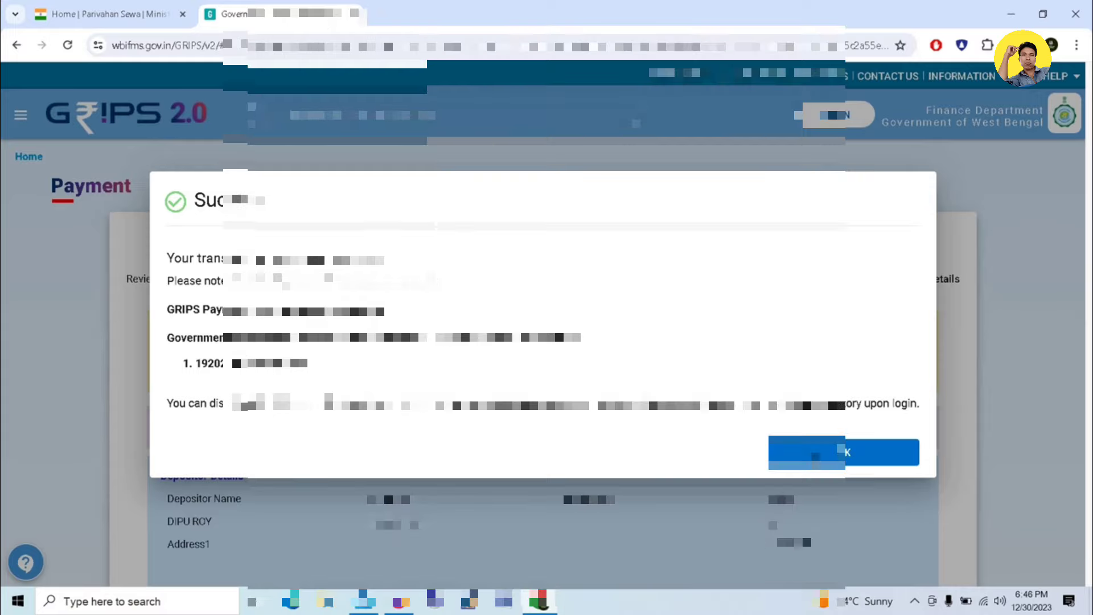
click(816, 462)
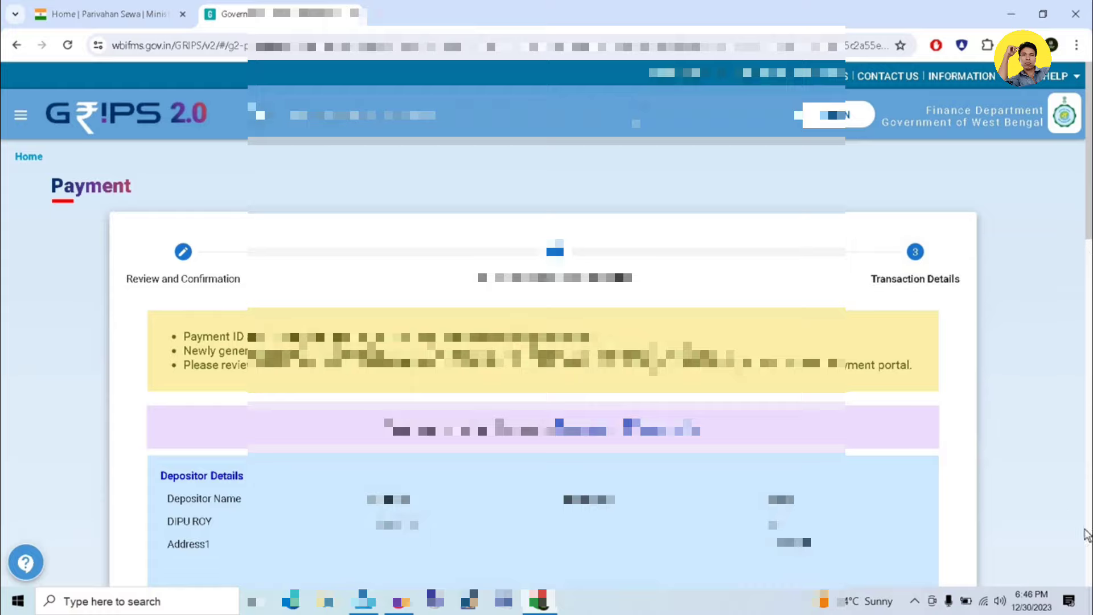
scroll(543, 342, down, 10)
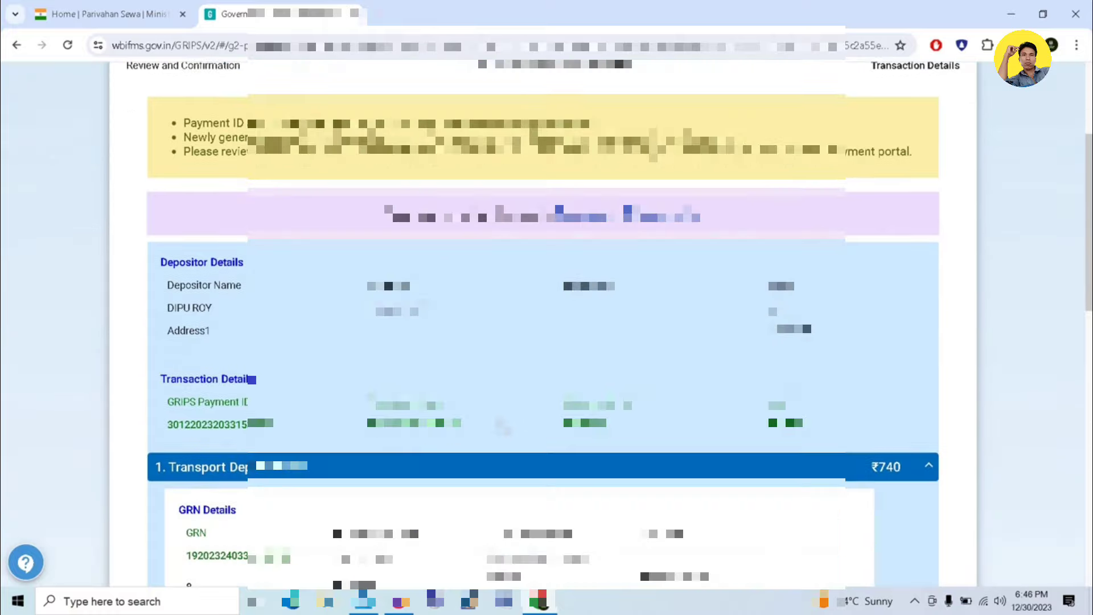
scroll(501, 418, down, 4)
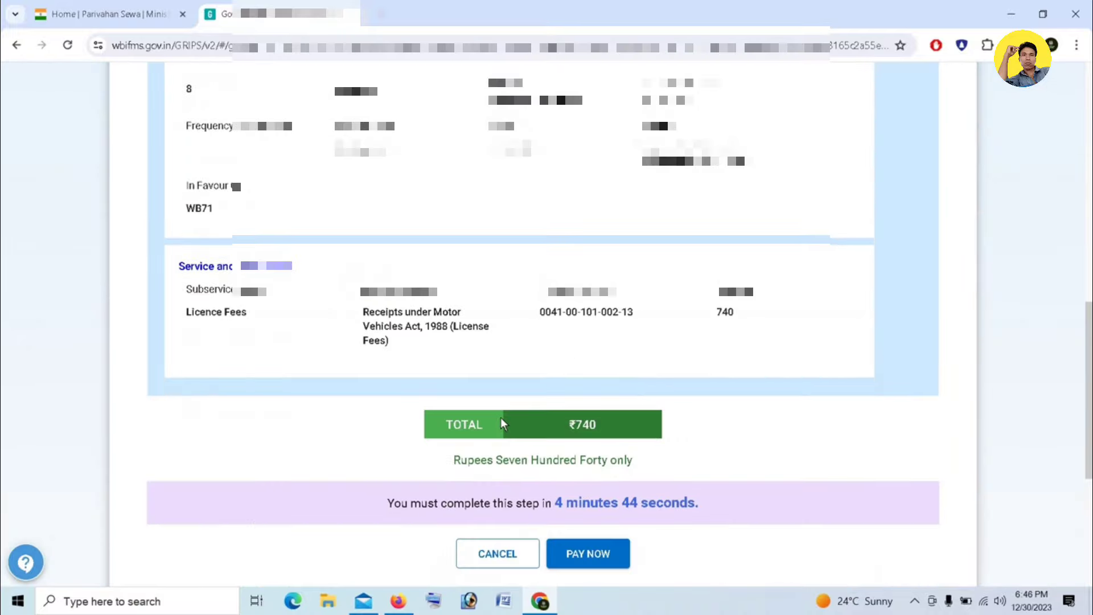
scroll(500, 417, down, 1)
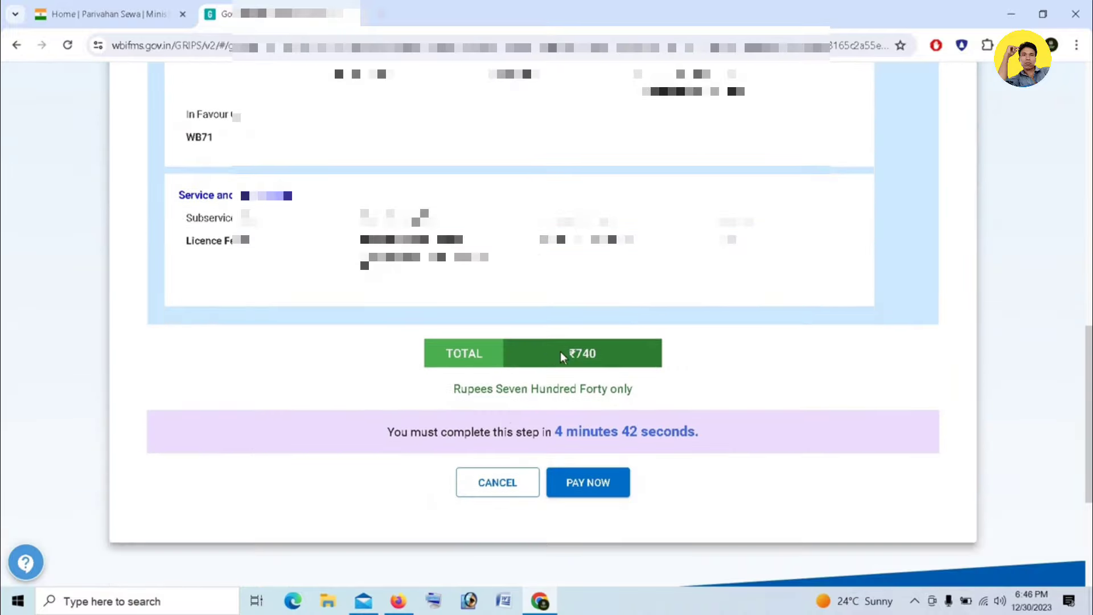
click(586, 483)
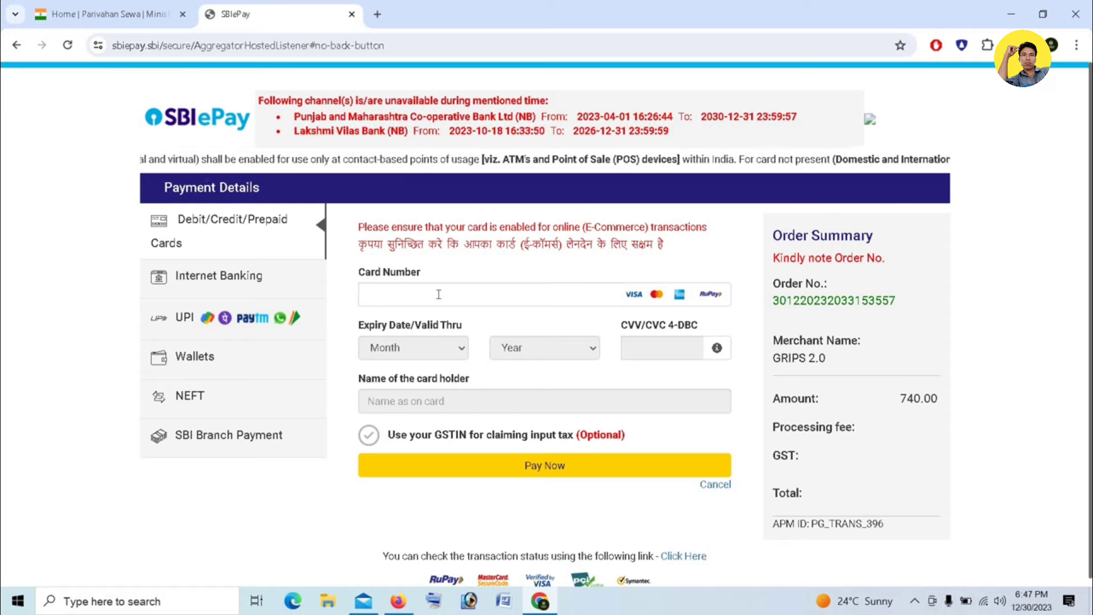
- Choose UPI with the UPI QR option on the payment gateway and pay the licence fee
click(209, 320)
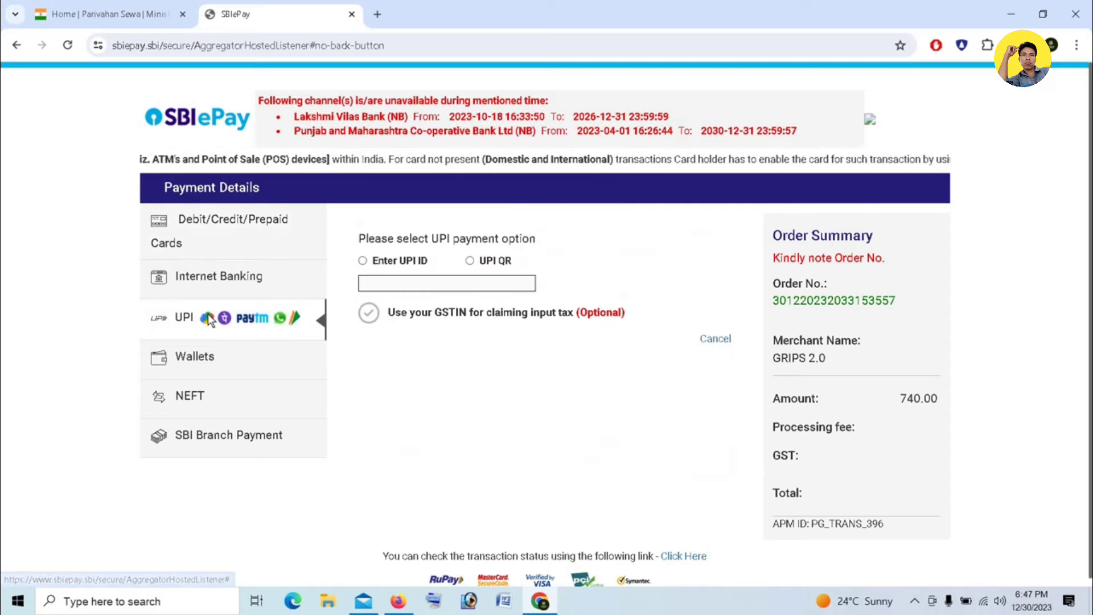
click(470, 260)
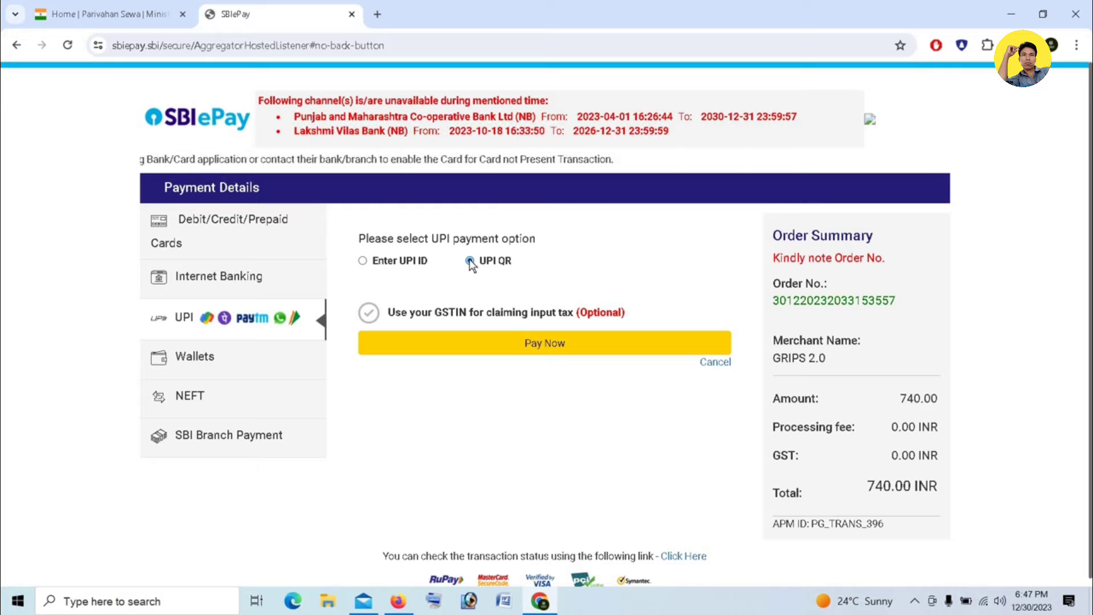
click(544, 346)
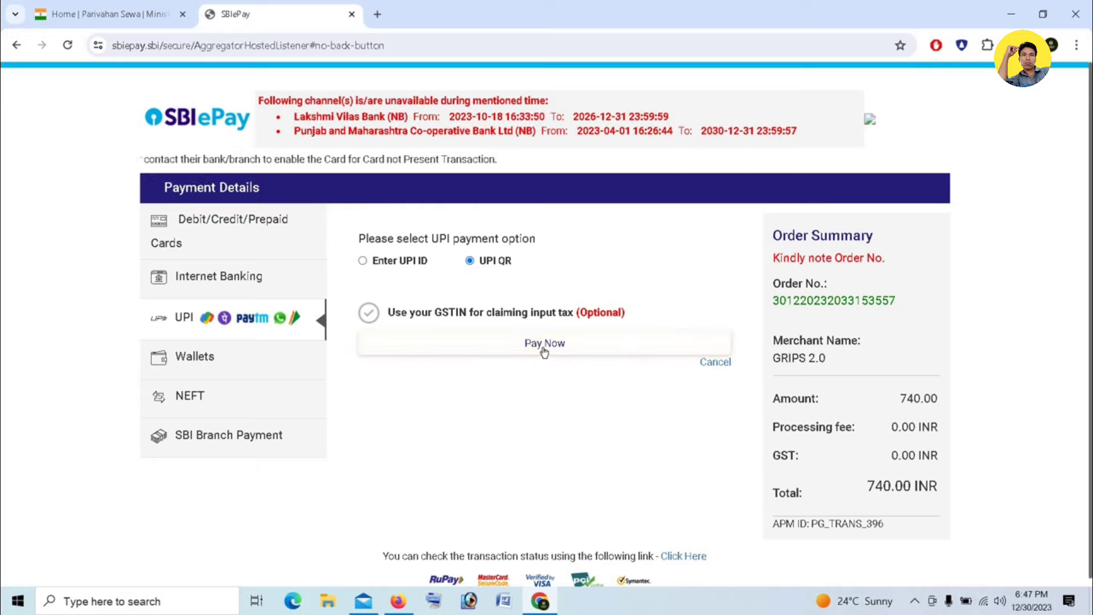
click(545, 348)
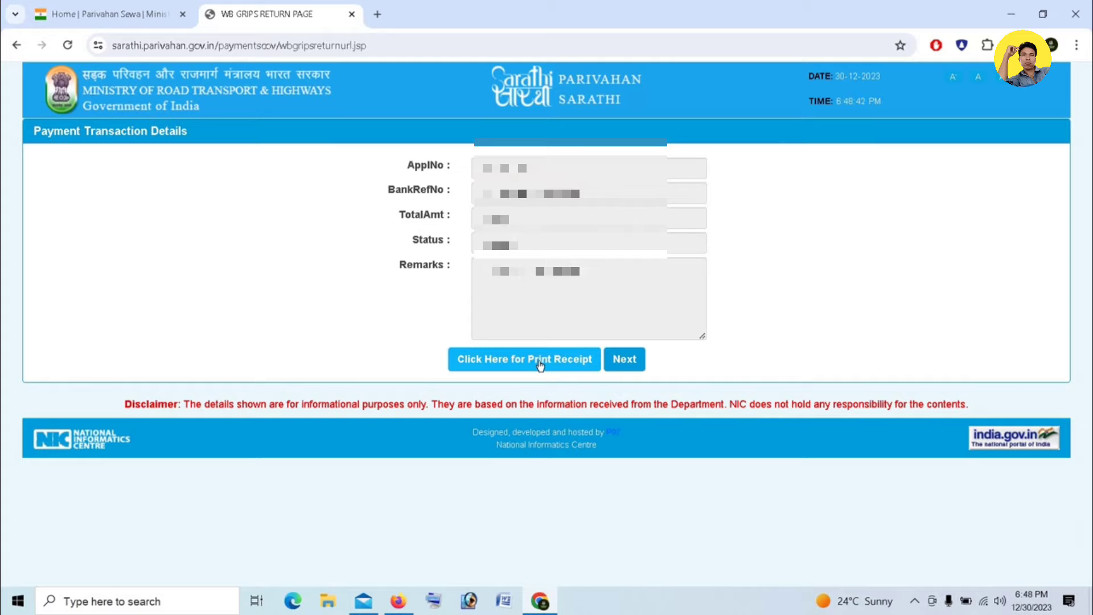
- Open the receipt printing page, select the listed fee receipt, enter the captcha and generate the printable receipt
click(540, 359)
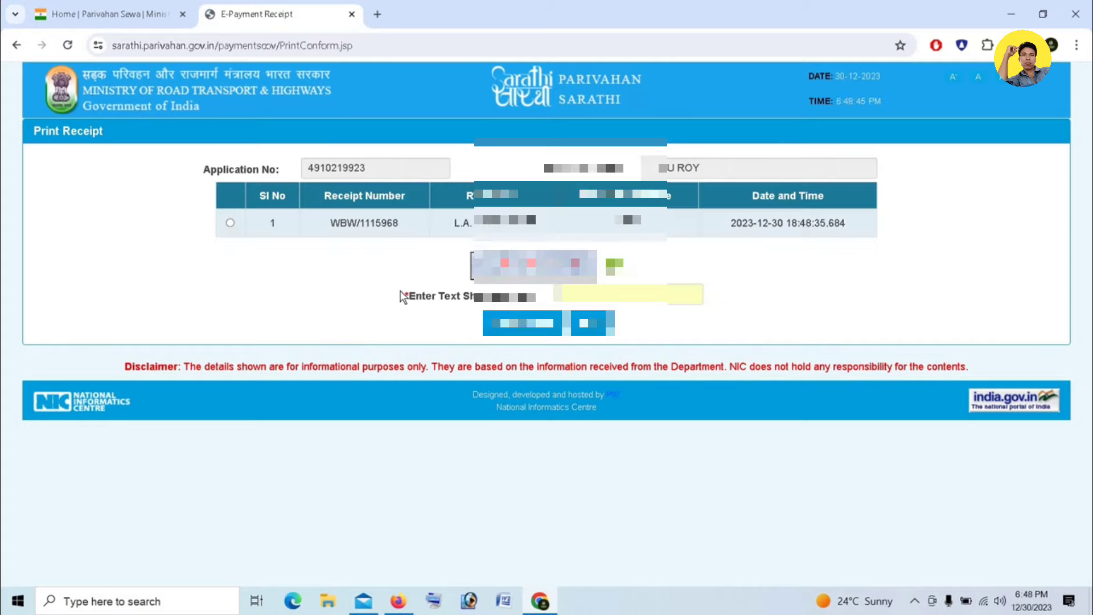
click(230, 222)
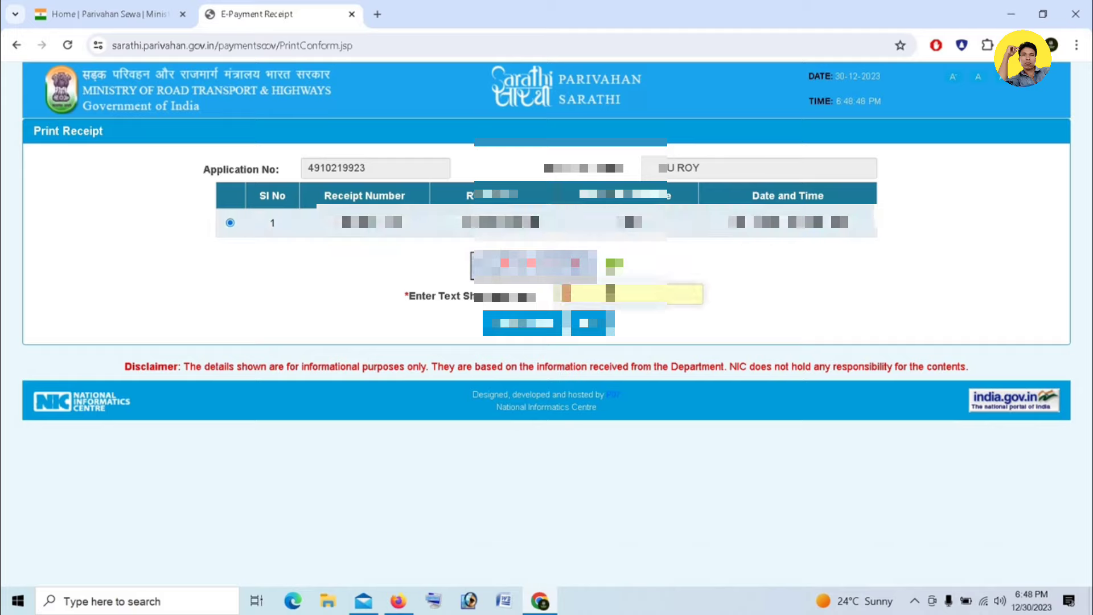
click(610, 293)
text(R)
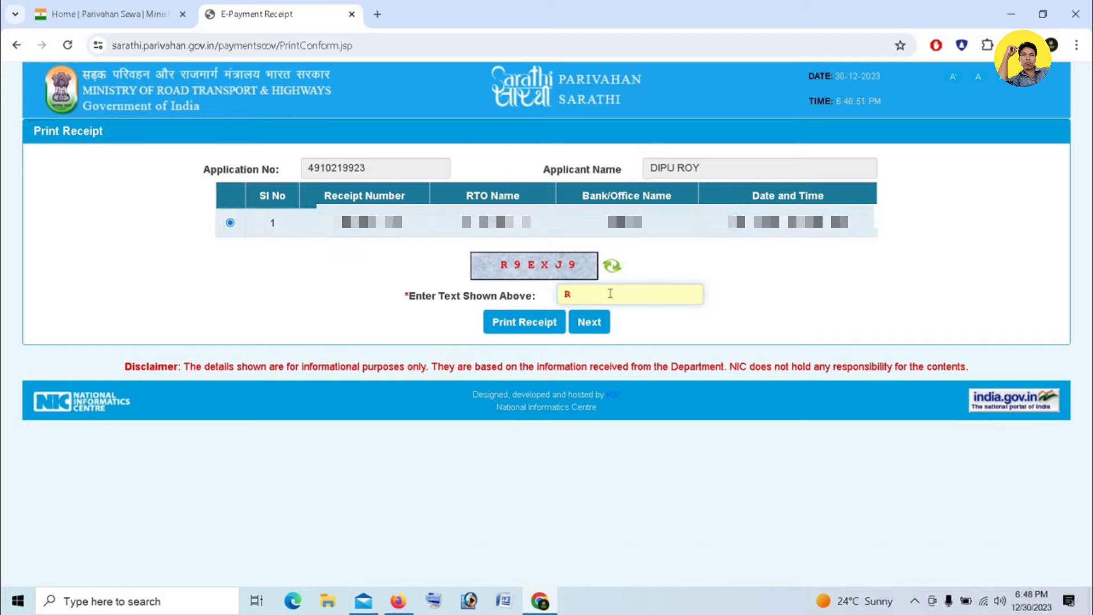
text(9EXJ9)
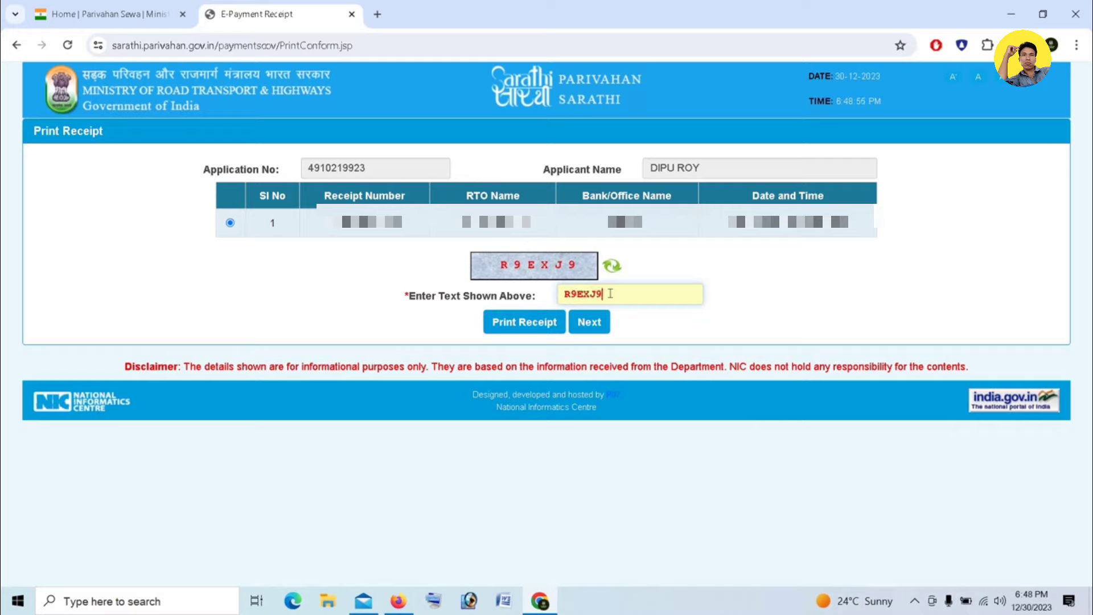
click(534, 329)
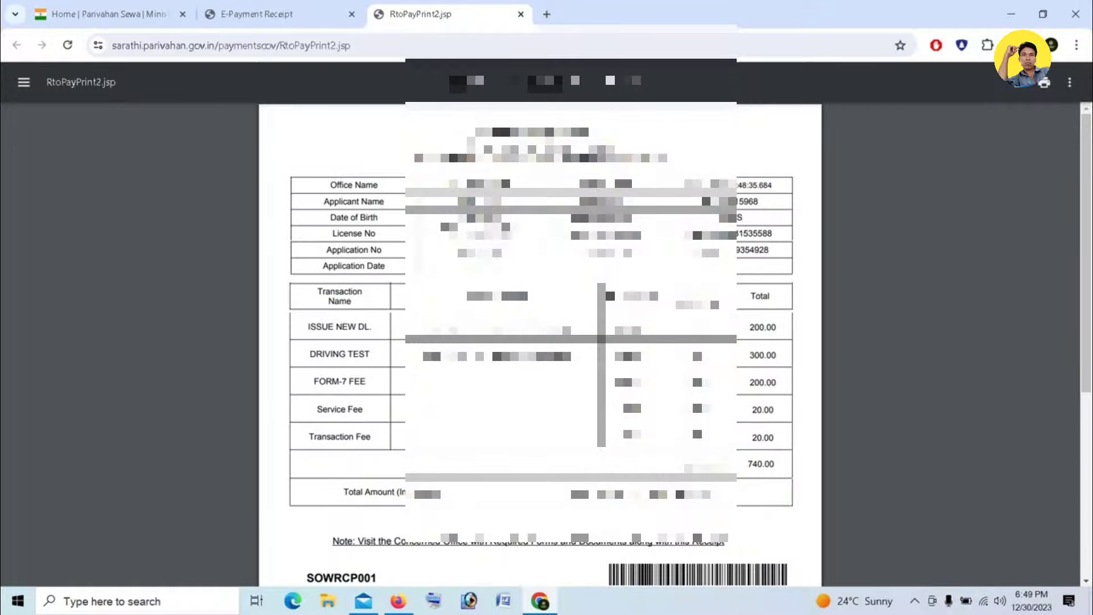
- Review the fee receipt and print it on the HP Ink Tank Wireless printer
scroll(540, 343, down, 6)
scroll(540, 343, up, 6)
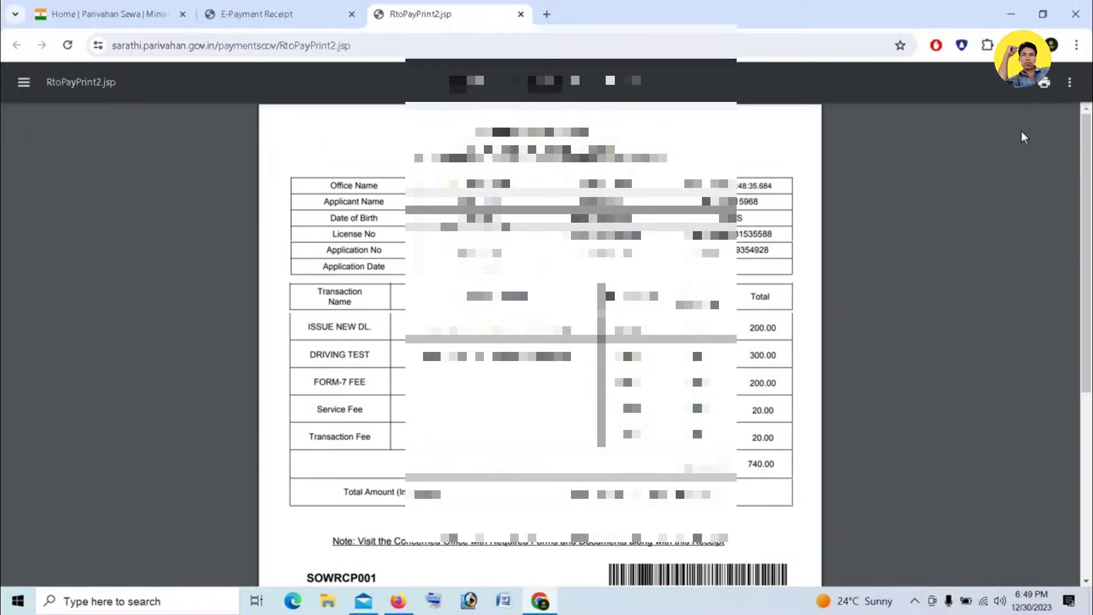
click(1045, 84)
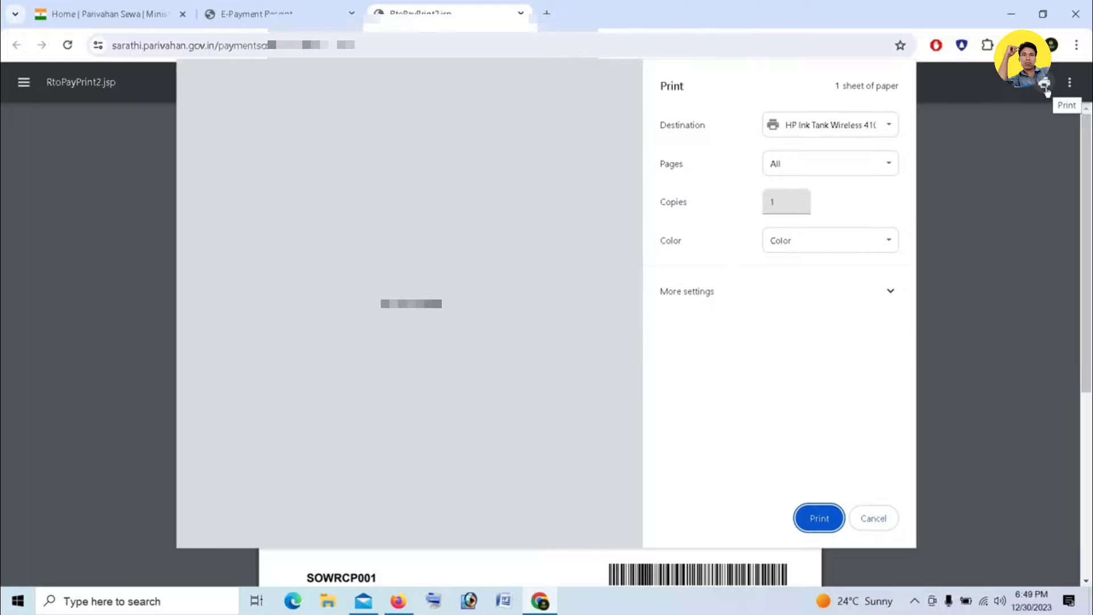
click(828, 520)
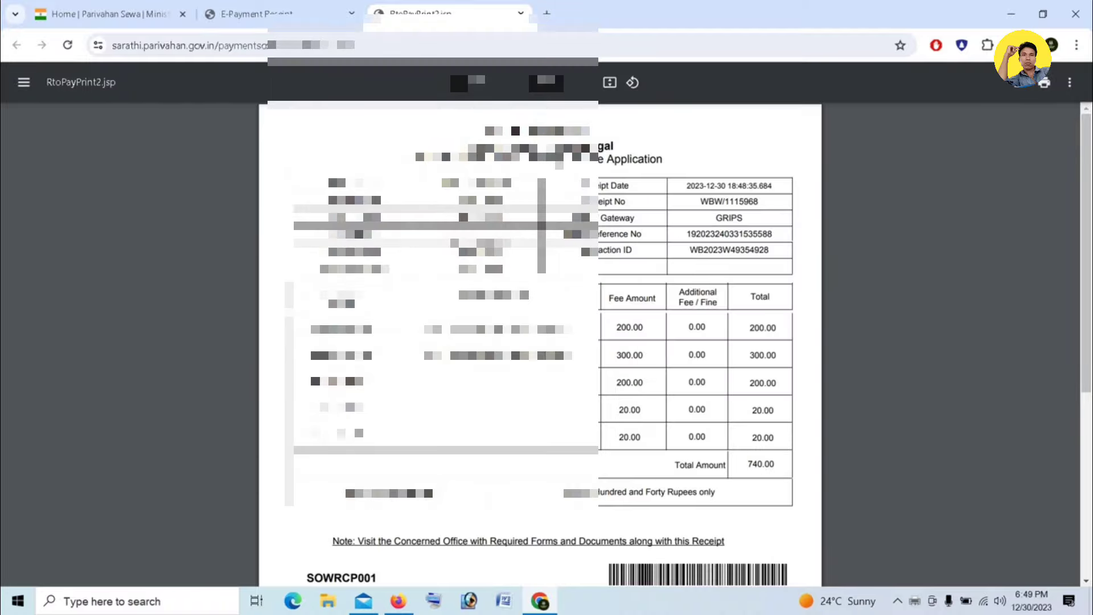
- Return to the E-Payment Receipt page, continue to the application status, submit the captcha and check the stages to be completed
click(291, 13)
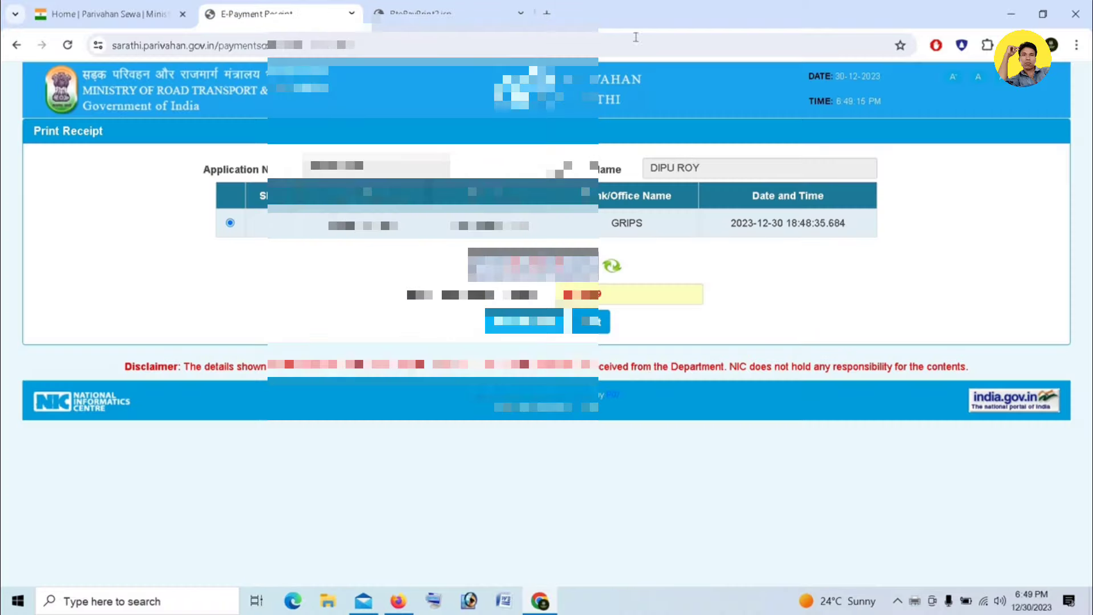
click(590, 322)
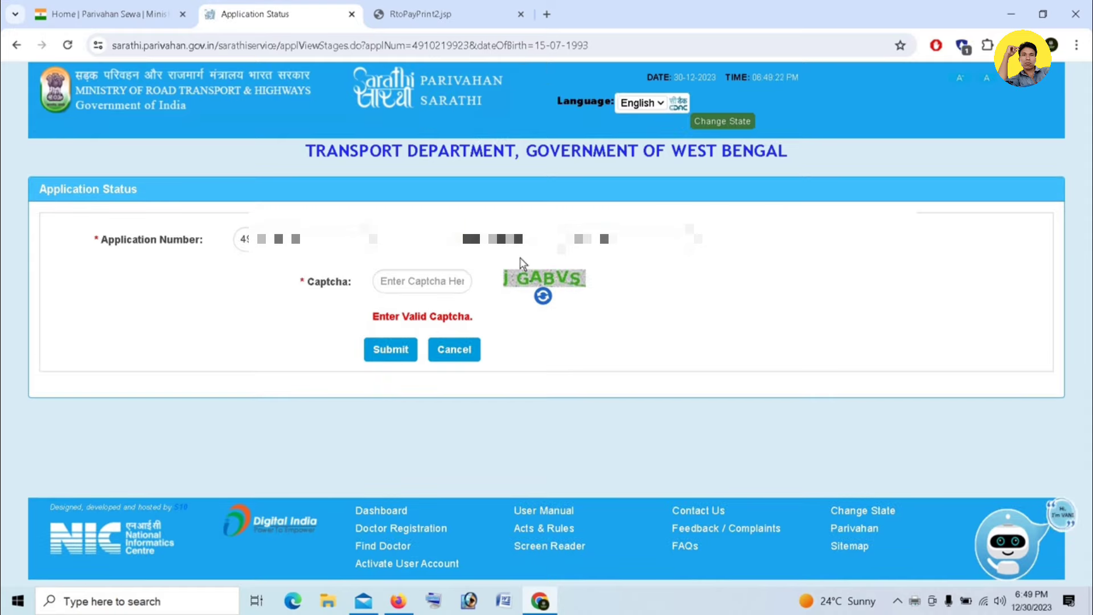
click(412, 276)
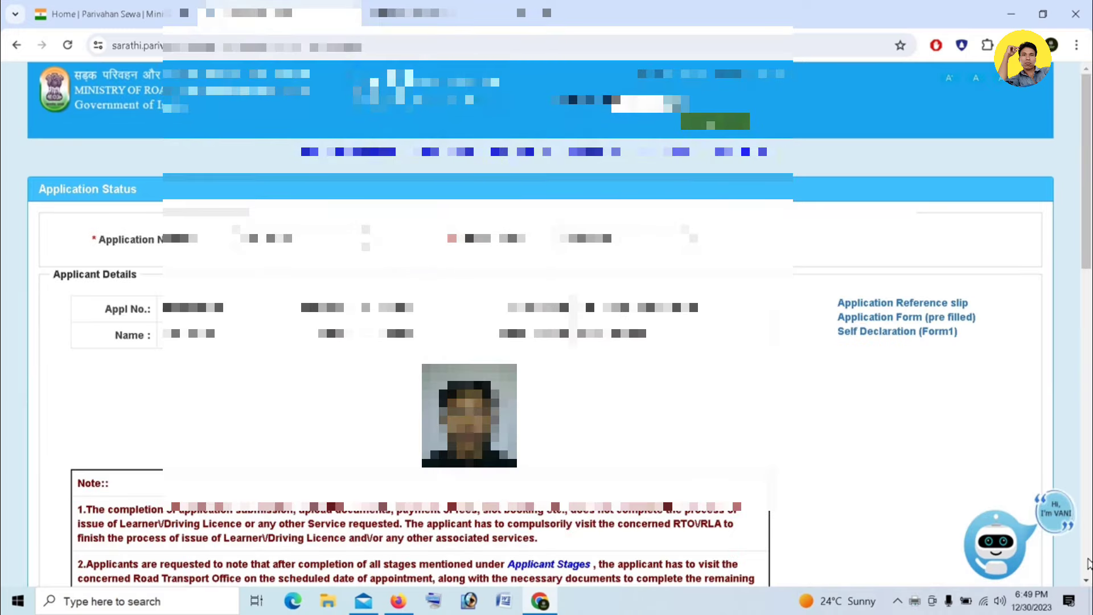
click(1086, 580)
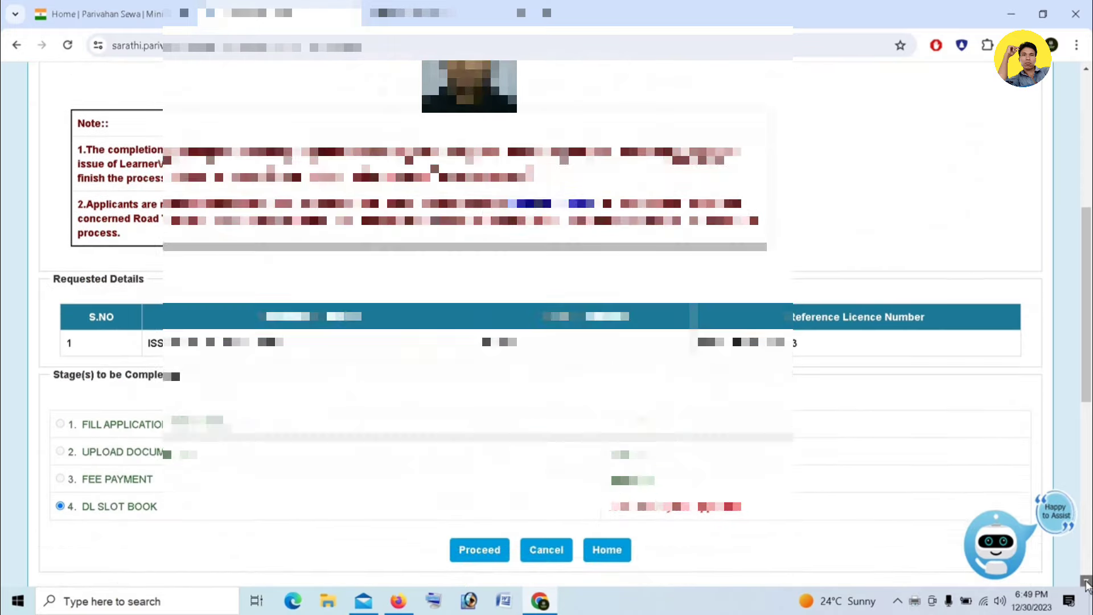